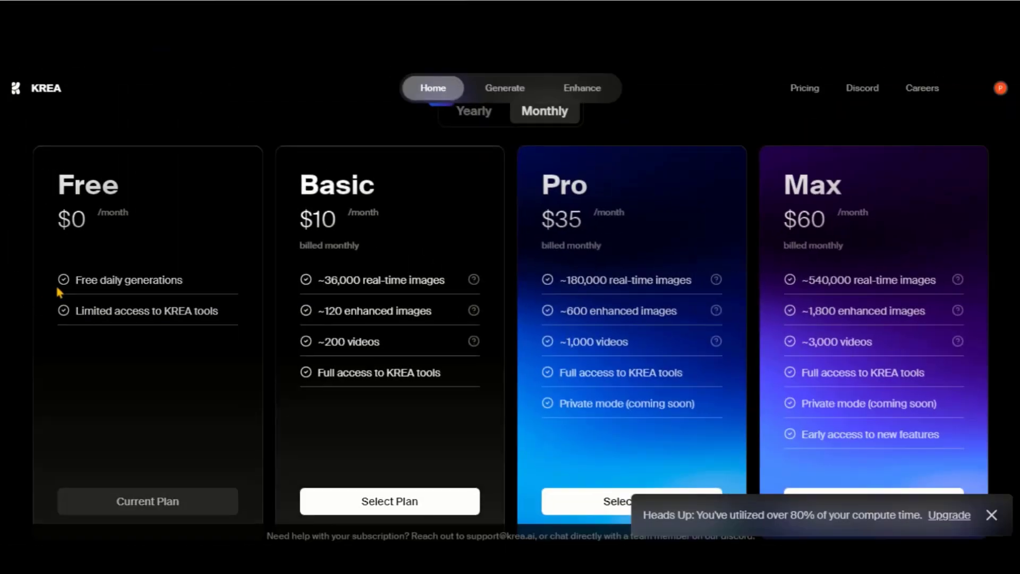
Review KREA's pricing plans, then pick Generate Videos on the homepage to reach the login page
{"action": "scroll", "coordinate": [60, 291], "scroll_direction": "down", "scroll_amount": 8}
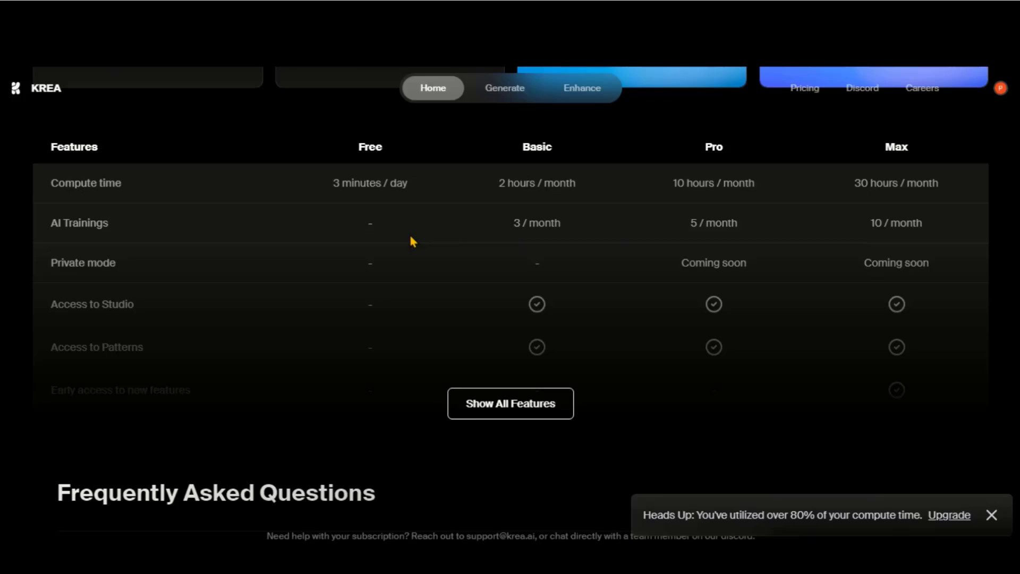
{"action": "scroll", "coordinate": [325, 237], "scroll_direction": "up", "scroll_amount": 5}
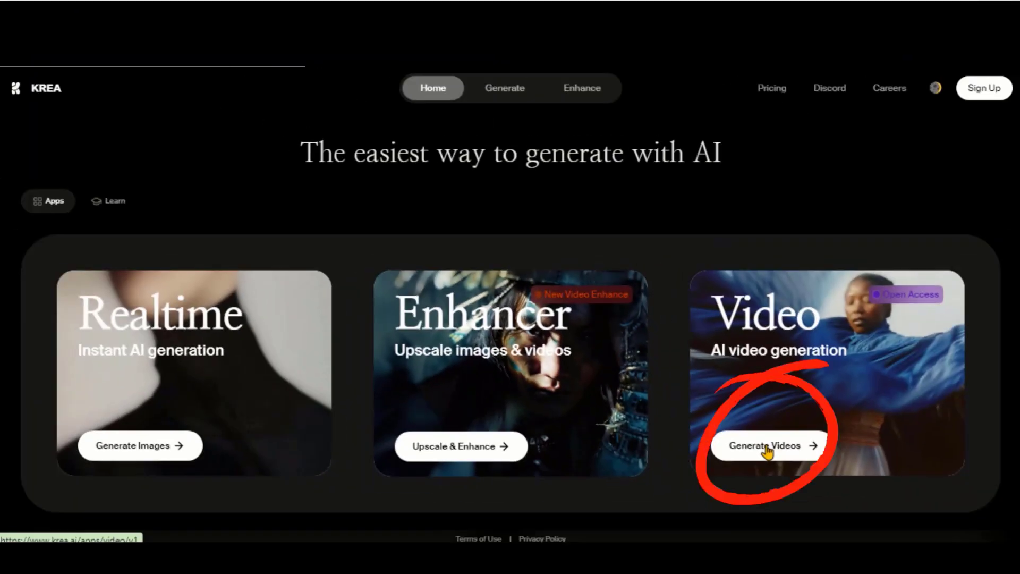
{"action": "left_click", "coordinate": [767, 445]}
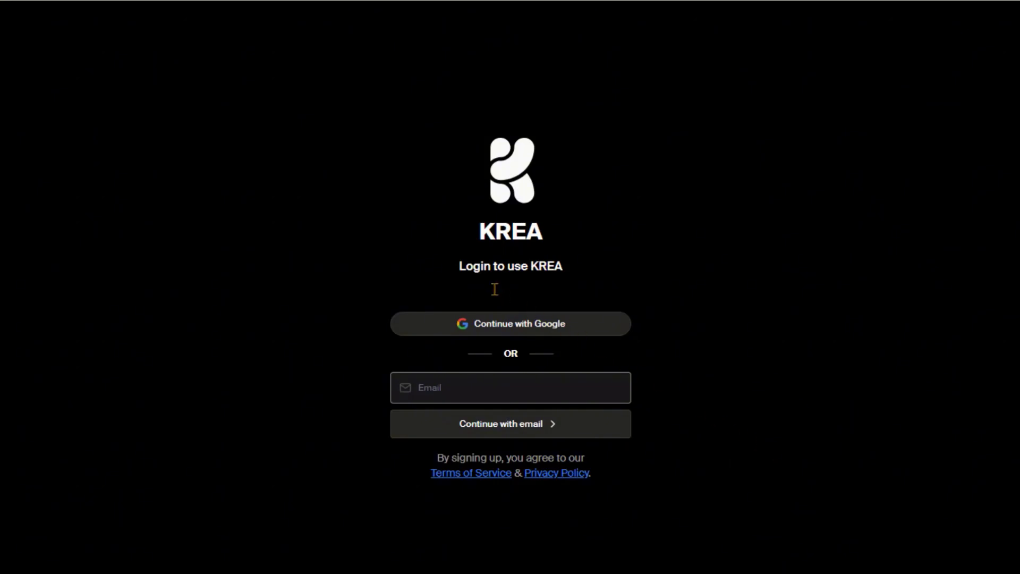
{"action": "left_click", "coordinate": [576, 271]}
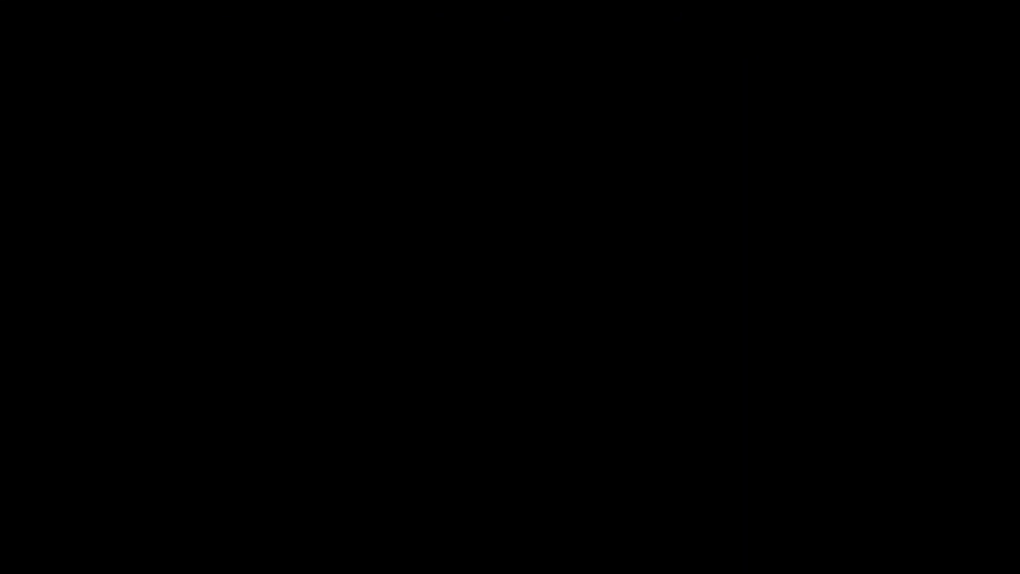
Dismiss the welcome message with Start
{"action": "left_click", "coordinate": [512, 518]}
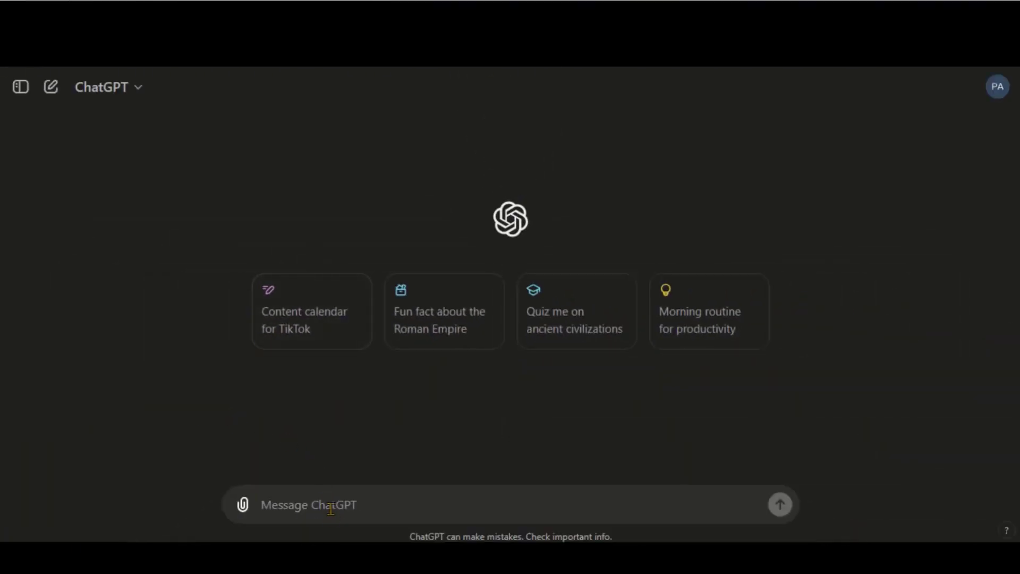
Send the prompt-engineer instructions to ChatGPT, keeping the current model
{"action": "left_click", "coordinate": [137, 91]}
{"action": "left_click", "coordinate": [137, 91]}
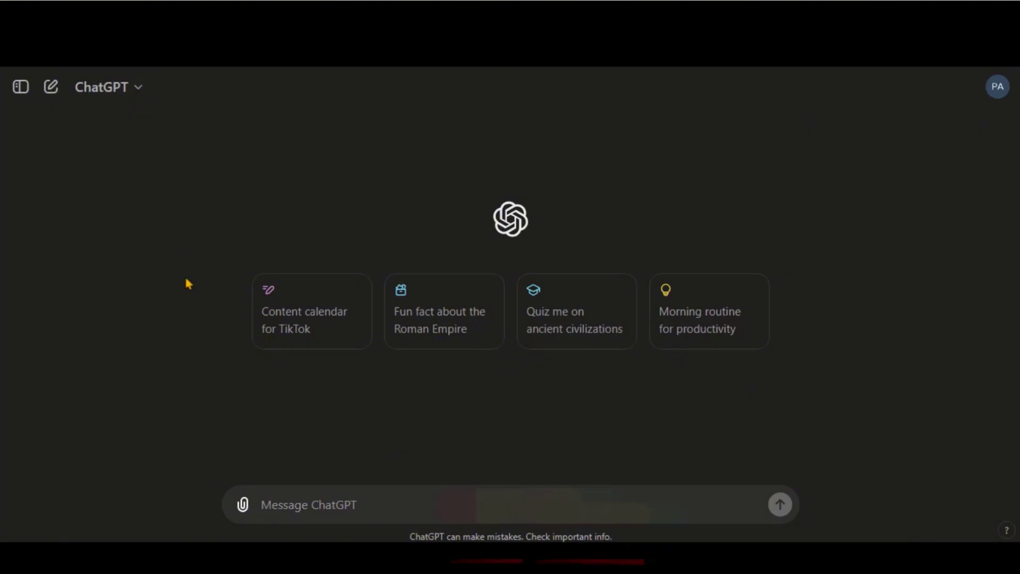
{"action": "mouse_move", "coordinate": [244, 508]}
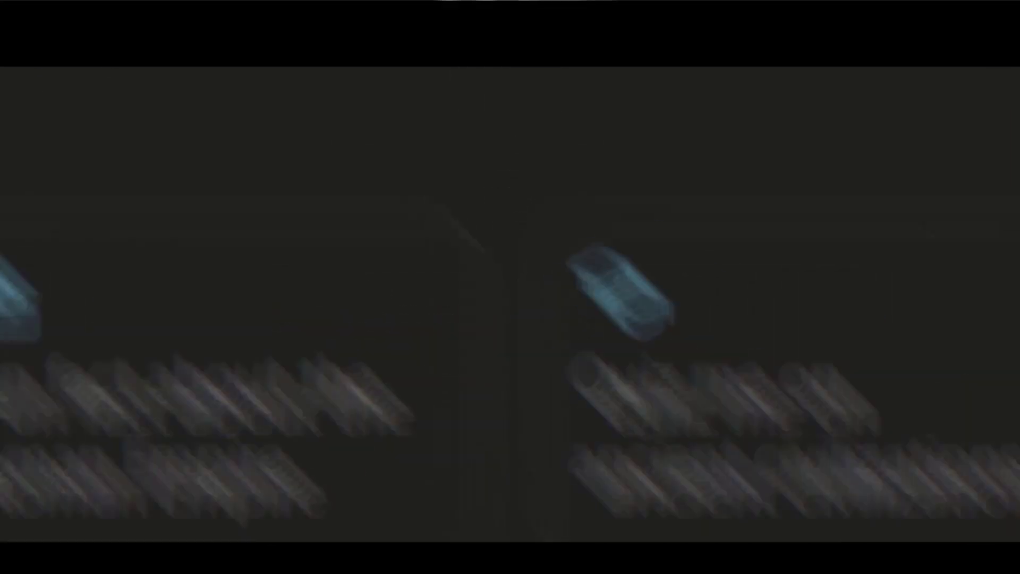
{"action": "scroll", "coordinate": [308, 478], "scroll_direction": "up", "scroll_amount": 1}
{"action": "left_click_drag", "start_coordinate": [260, 413], "coordinate": [468, 432]}
{"action": "left_click", "coordinate": [319, 450]}
{"action": "scroll", "coordinate": [301, 423], "scroll_direction": "down", "scroll_amount": 4}
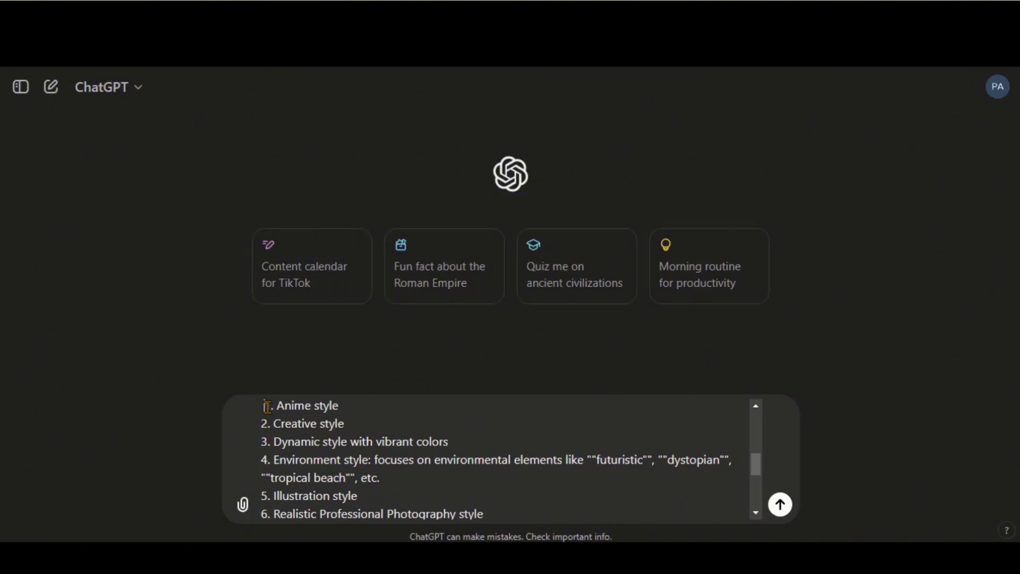
{"action": "scroll", "coordinate": [297, 457], "scroll_direction": "down", "scroll_amount": 4}
{"action": "key", "text": "Return"}
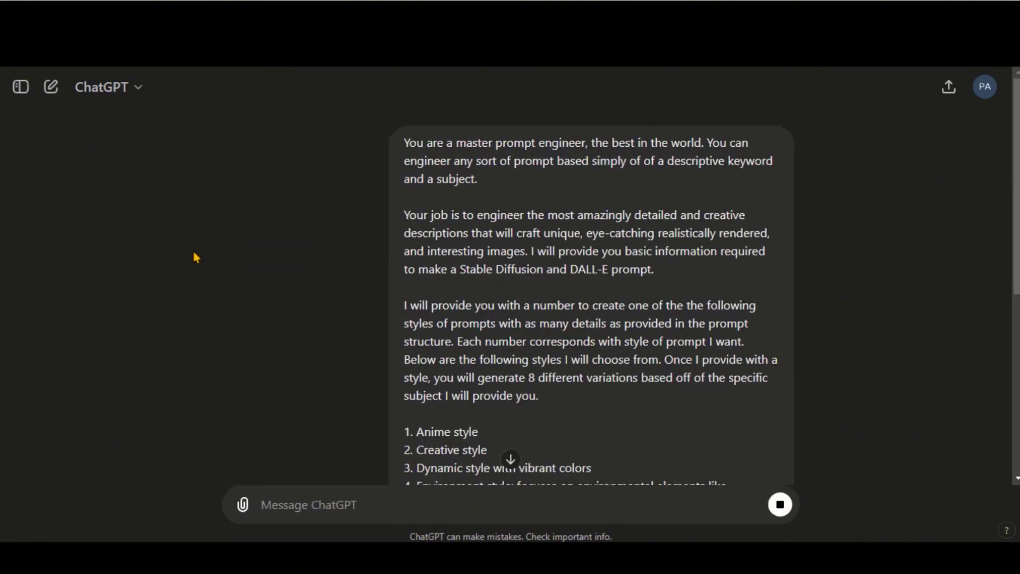
Reply '1. Anime style' and send 'a village scene' as the subject
{"action": "scroll", "coordinate": [405, 285], "scroll_direction": "up", "scroll_amount": 2}
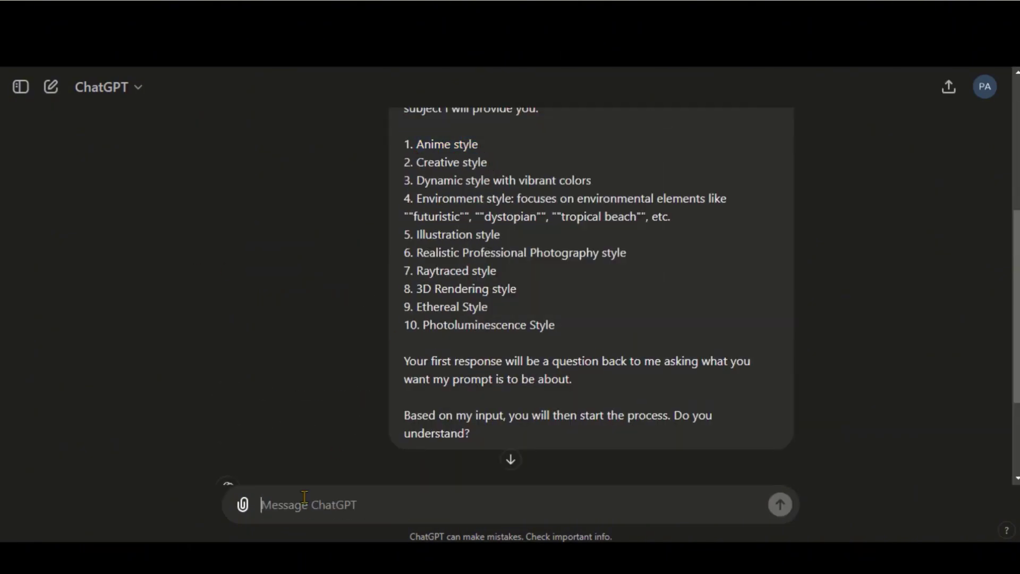
{"action": "type", "text": "Anime style"}
{"action": "left_click", "coordinate": [261, 504]}
{"action": "type", "text": "1."}
{"action": "key", "text": "Return"}
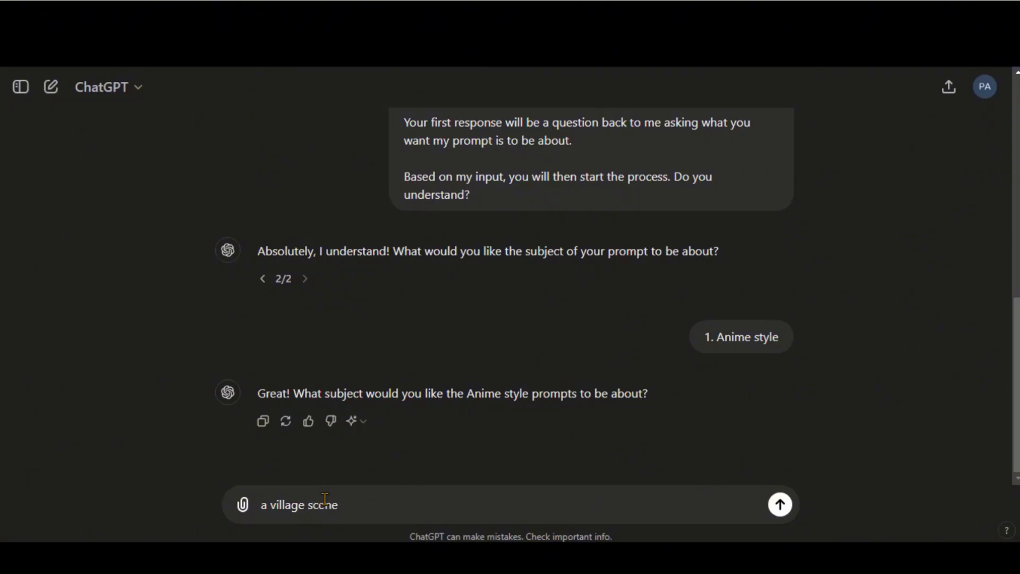
{"action": "key", "text": "Return"}
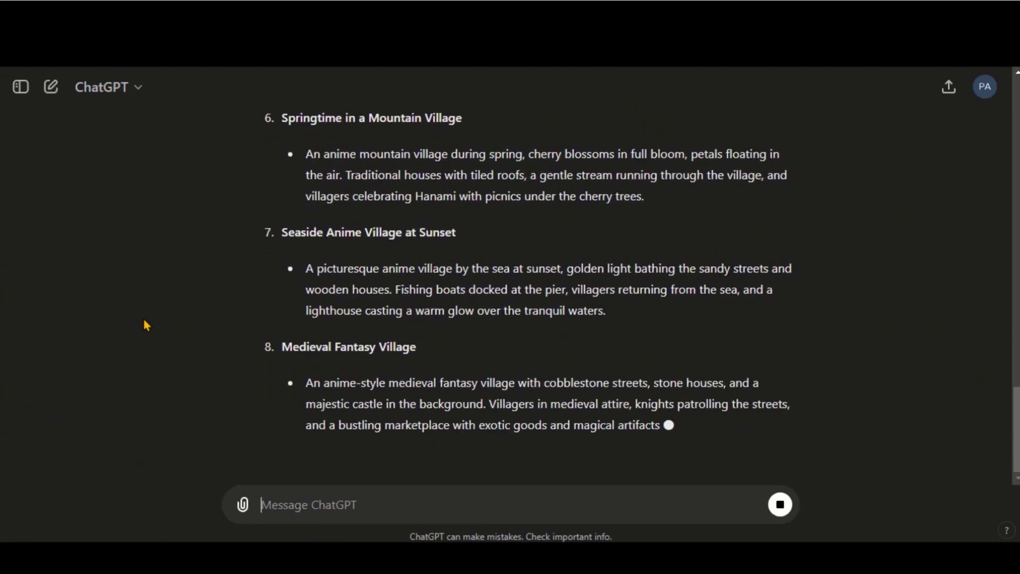
Paste the long shot-breakdown prompt into a new ChatGPT message
{"action": "left_click_drag", "start_coordinate": [145, 324], "coordinate": [413, 321]}
{"action": "left_click", "coordinate": [422, 324]}
{"action": "scroll", "coordinate": [418, 323], "scroll_direction": "up", "scroll_amount": 10}
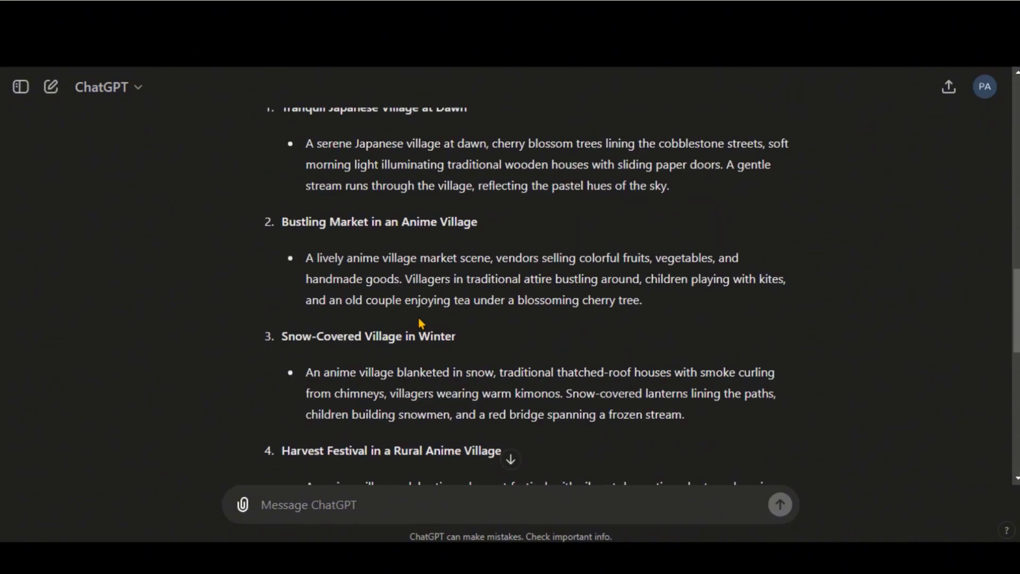
{"action": "scroll", "coordinate": [531, 362], "scroll_direction": "down", "scroll_amount": 7}
{"action": "left_click_drag", "start_coordinate": [645, 383], "coordinate": [310, 340]}
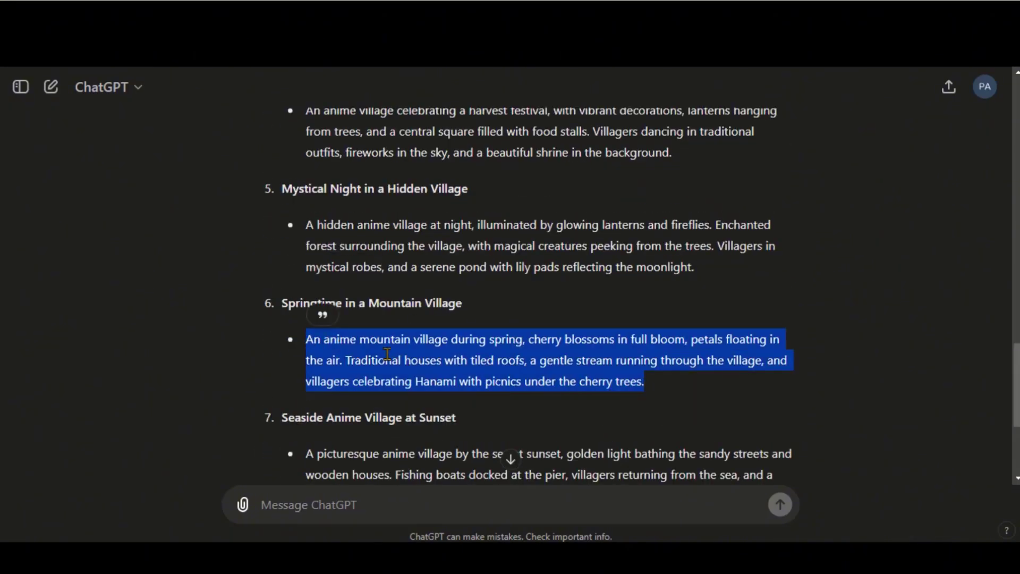
{"action": "left_click", "coordinate": [340, 505]}
{"action": "key", "text": "ctrl+v"}
Replace the placeholder story with the item 6 springtime mountain village sentence and send
{"action": "scroll", "coordinate": [362, 475], "scroll_direction": "up", "scroll_amount": 5}
{"action": "left_click_drag", "start_coordinate": [407, 407], "coordinate": [666, 466]}
{"action": "left_click", "coordinate": [667, 466]}
{"action": "scroll", "coordinate": [485, 472], "scroll_direction": "down", "scroll_amount": 2}
{"action": "left_click_drag", "start_coordinate": [381, 435], "coordinate": [618, 449]}
{"action": "key", "text": "BackSpace"}
{"action": "scroll", "coordinate": [439, 307], "scroll_direction": "down", "scroll_amount": 1}
{"action": "left_click_drag", "start_coordinate": [306, 264], "coordinate": [269, 418]}
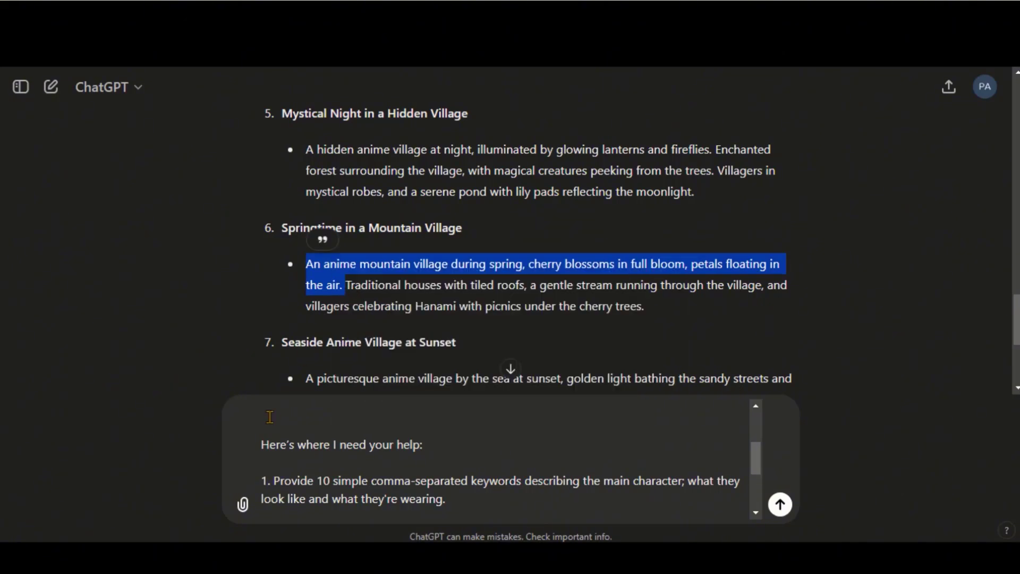
{"action": "scroll", "coordinate": [271, 417], "scroll_direction": "up", "scroll_amount": 1}
{"action": "scroll", "coordinate": [282, 463], "scroll_direction": "down", "scroll_amount": 1}
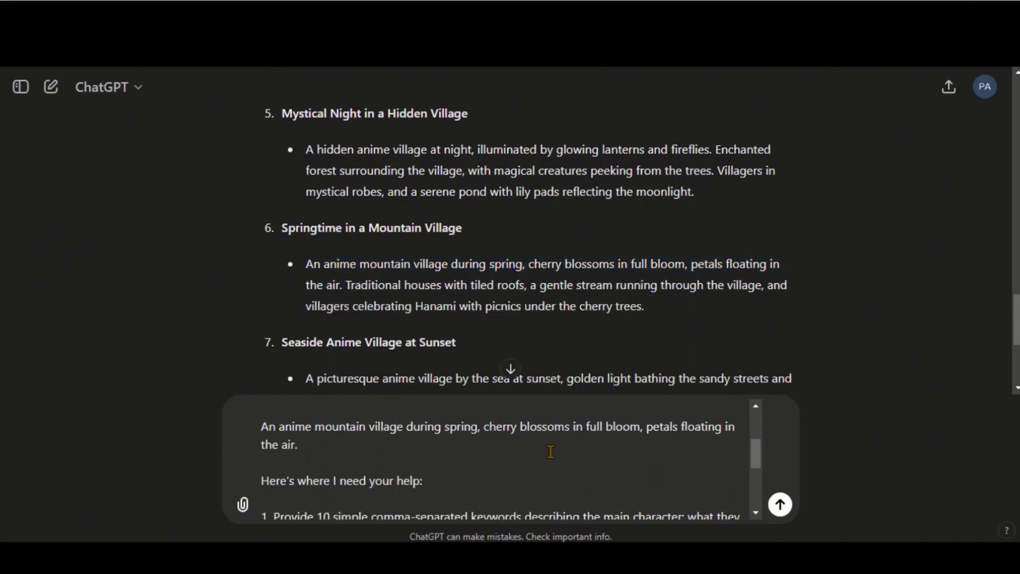
{"action": "scroll", "coordinate": [550, 452], "scroll_direction": "down", "scroll_amount": 3}
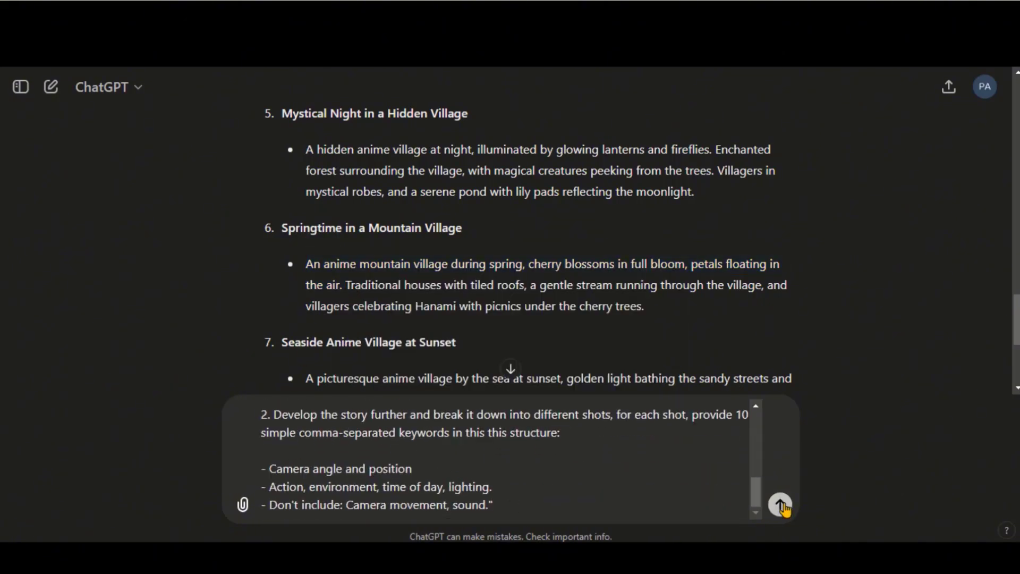
{"action": "left_click", "coordinate": [781, 504]}
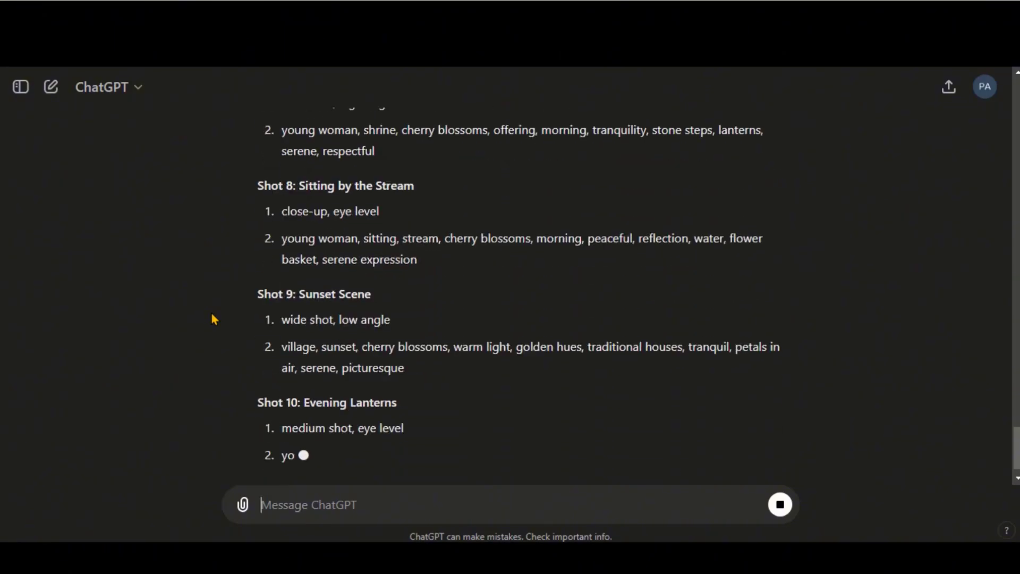
Review the reply's Main Character Description and select the 'long black hair' keyword
{"action": "scroll", "coordinate": [304, 316], "scroll_direction": "up", "scroll_amount": 10}
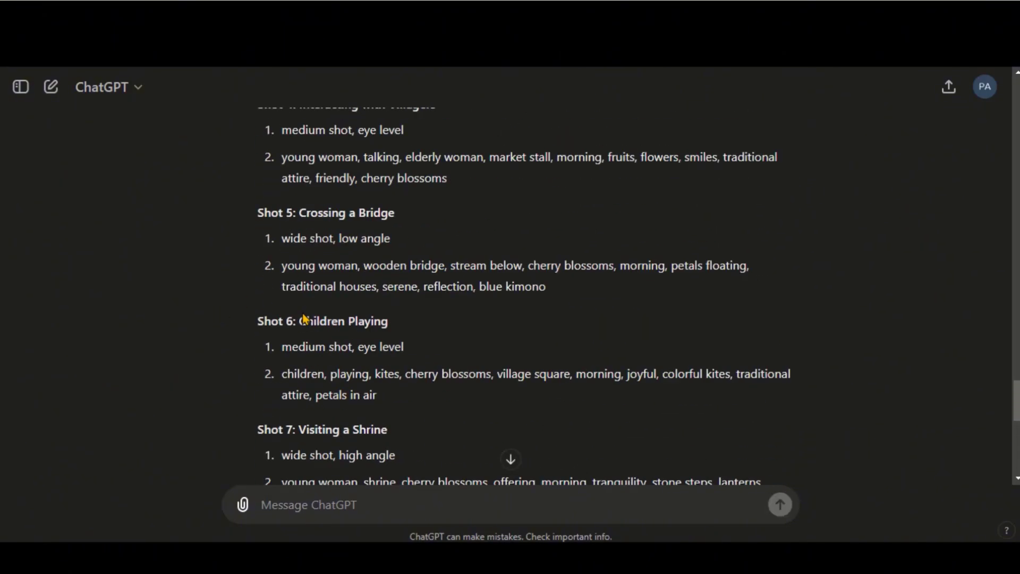
{"action": "scroll", "coordinate": [303, 317], "scroll_direction": "up", "scroll_amount": 10}
{"action": "left_click_drag", "start_coordinate": [258, 264], "coordinate": [441, 265]}
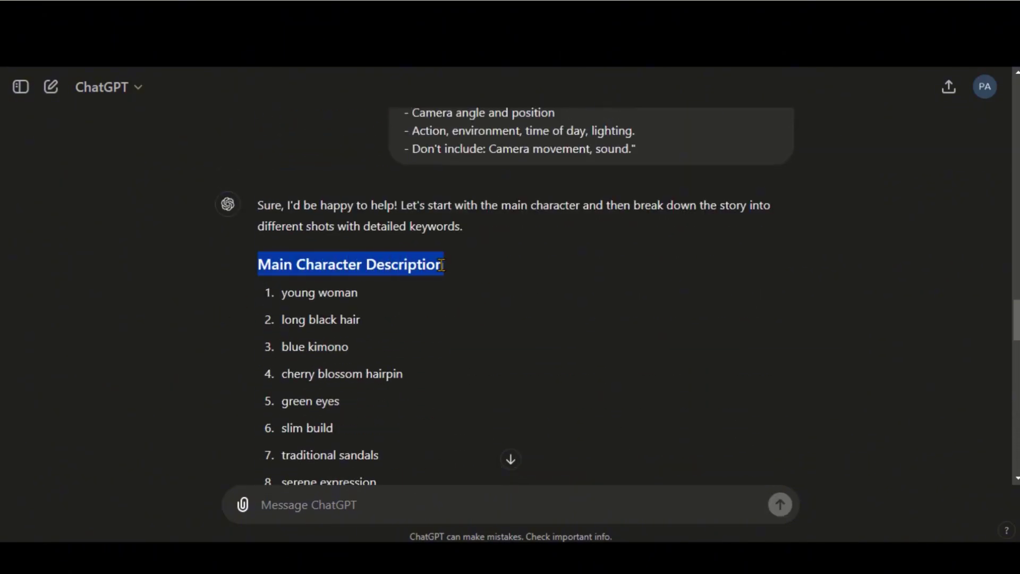
{"action": "left_click", "coordinate": [441, 265]}
{"action": "left_click_drag", "start_coordinate": [283, 319], "coordinate": [361, 320]}
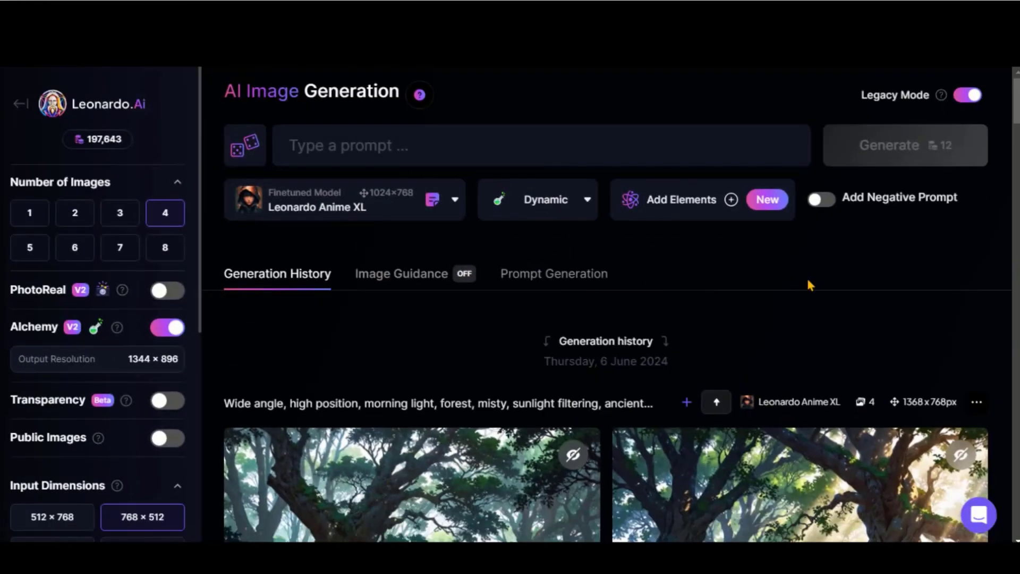
Turn off Legacy Mode and view the Image Guidance reference options
{"action": "left_click", "coordinate": [968, 97]}
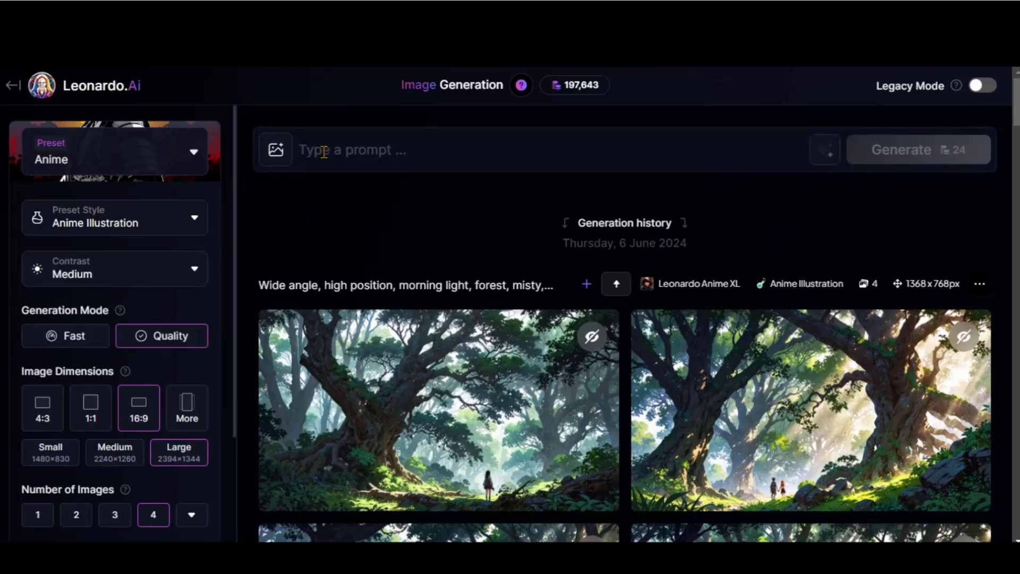
{"action": "left_click", "coordinate": [276, 151]}
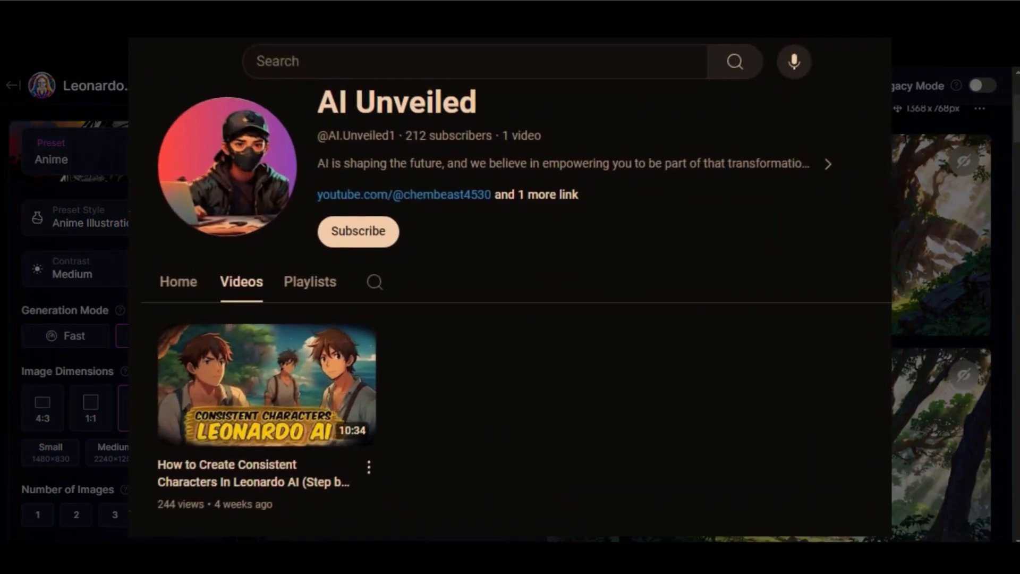
{"action": "scroll", "coordinate": [935, 319], "scroll_direction": "up", "scroll_amount": 5}
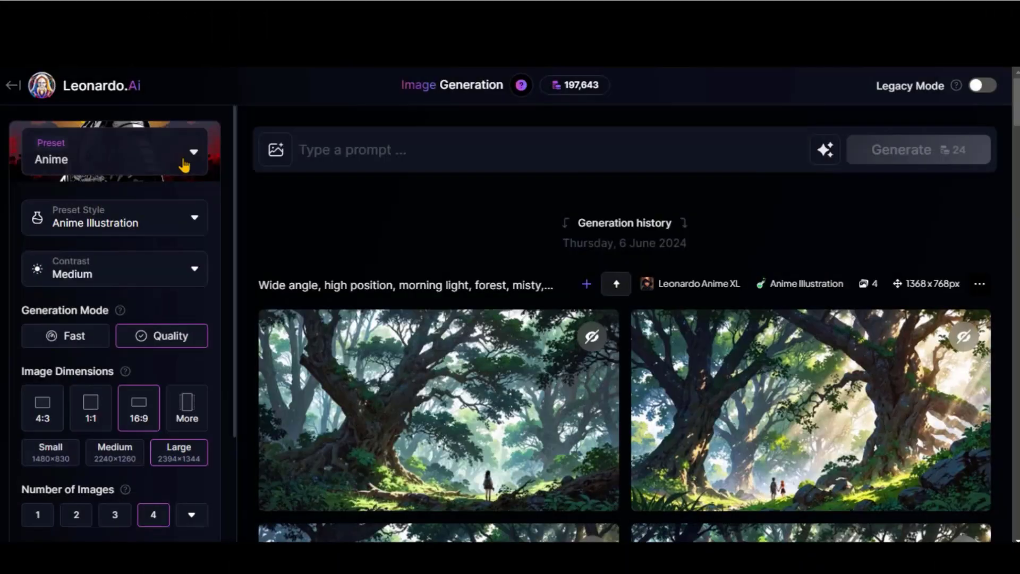
Choose the Anime preset with the Anime Illustration style
{"action": "left_click", "coordinate": [187, 162]}
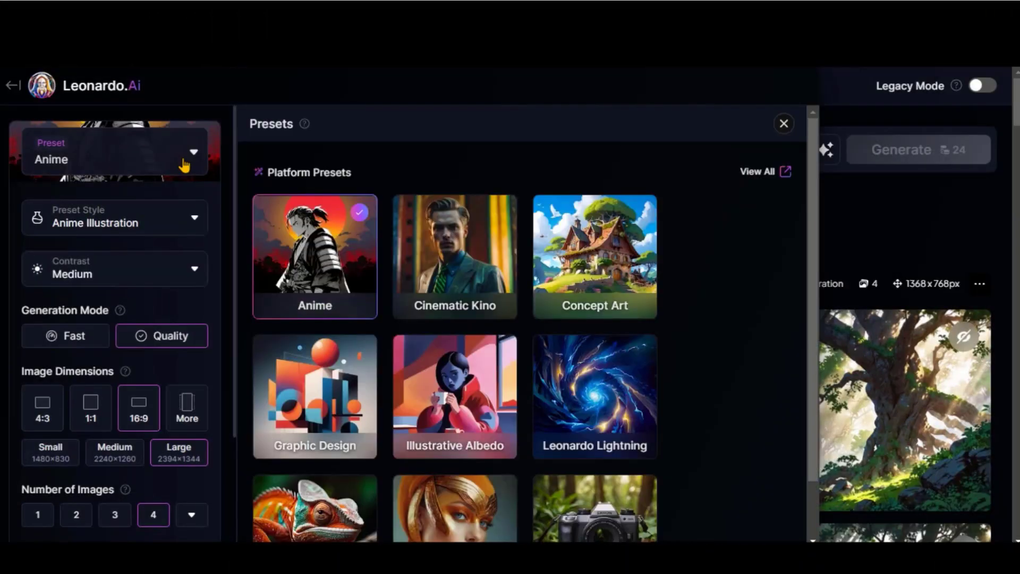
{"action": "scroll", "coordinate": [723, 319], "scroll_direction": "down", "scroll_amount": 1}
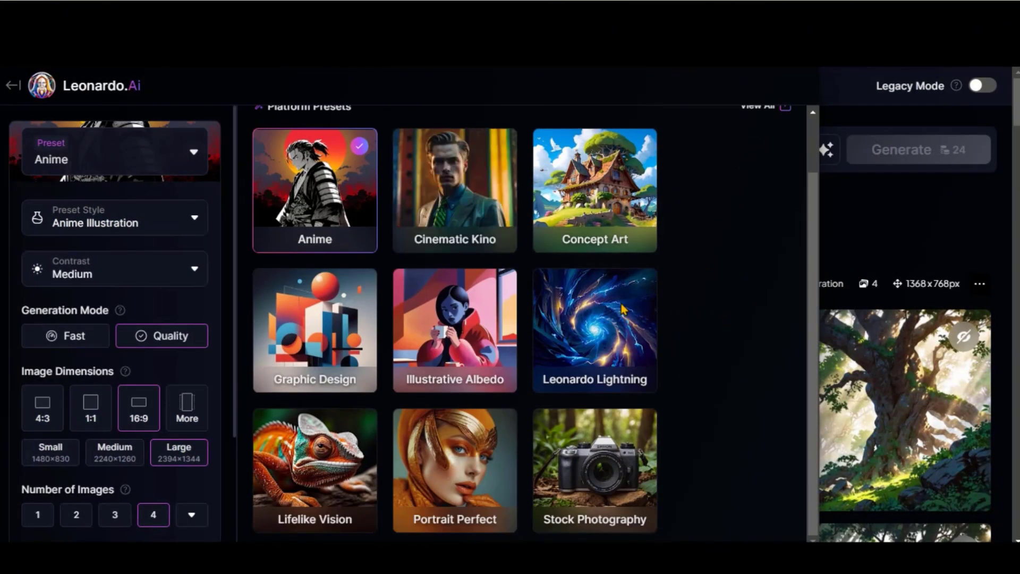
{"action": "mouse_move", "coordinate": [622, 310]}
{"action": "scroll", "coordinate": [584, 425], "scroll_direction": "up", "scroll_amount": 1}
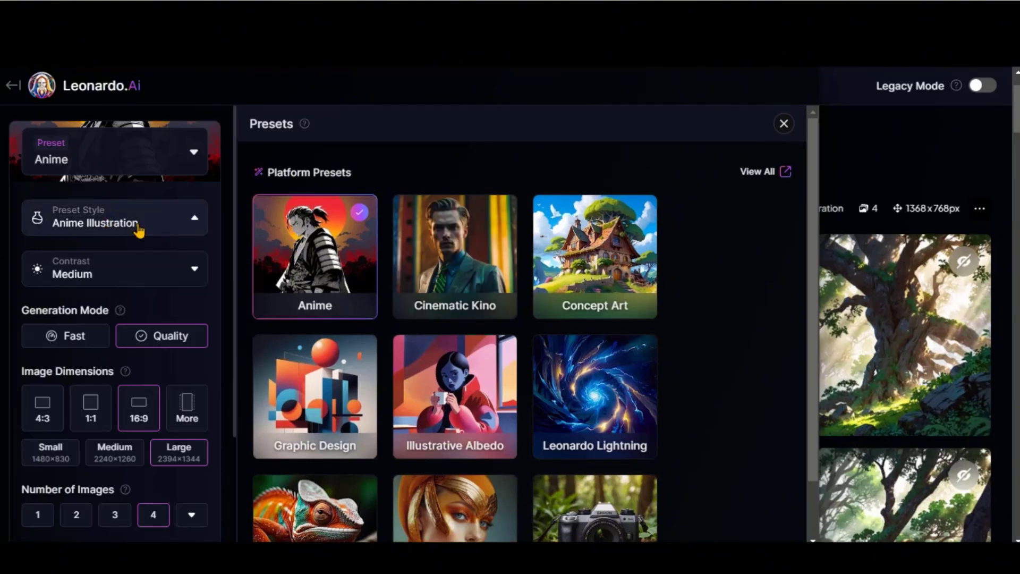
{"action": "left_click", "coordinate": [136, 228]}
{"action": "scroll", "coordinate": [125, 366], "scroll_direction": "down", "scroll_amount": 3}
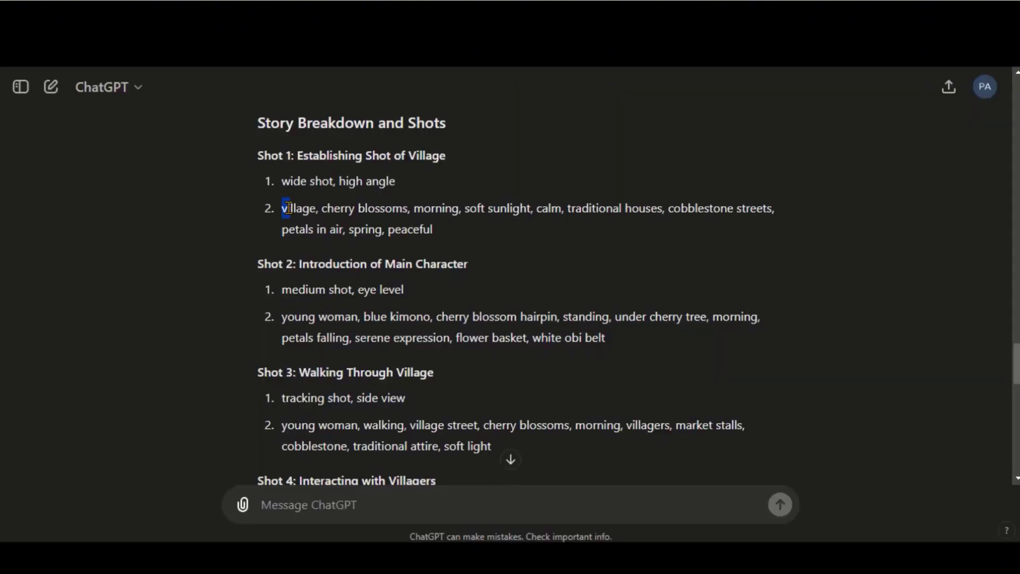
Copy the Shot 1 village keywords from ChatGPT into the prompt and generate four images
{"action": "left_click_drag", "start_coordinate": [283, 208], "coordinate": [433, 229]}
{"action": "right_click", "coordinate": [420, 228]}
{"action": "left_click", "coordinate": [425, 241]}
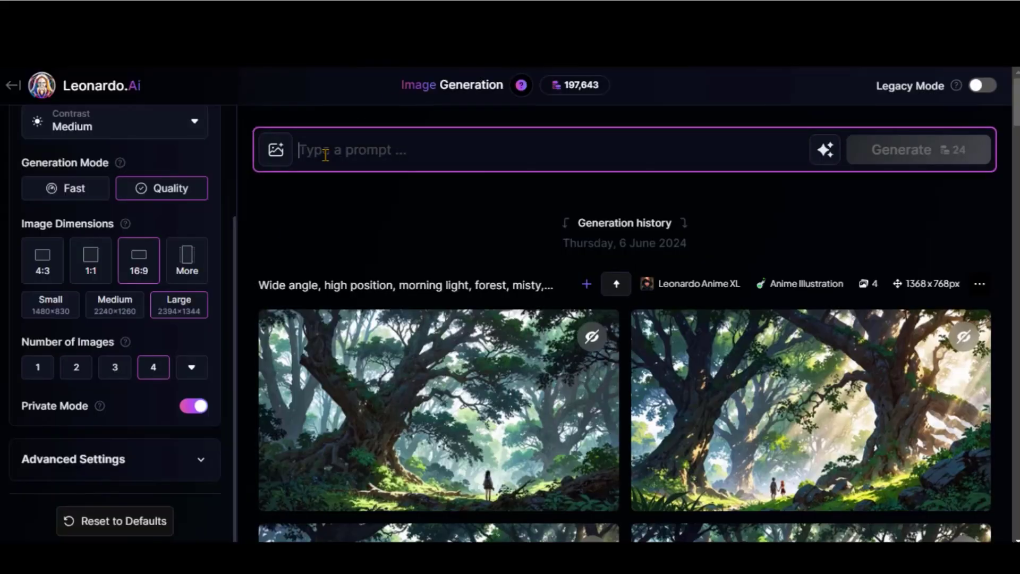
{"action": "key", "text": "ctrl+v"}
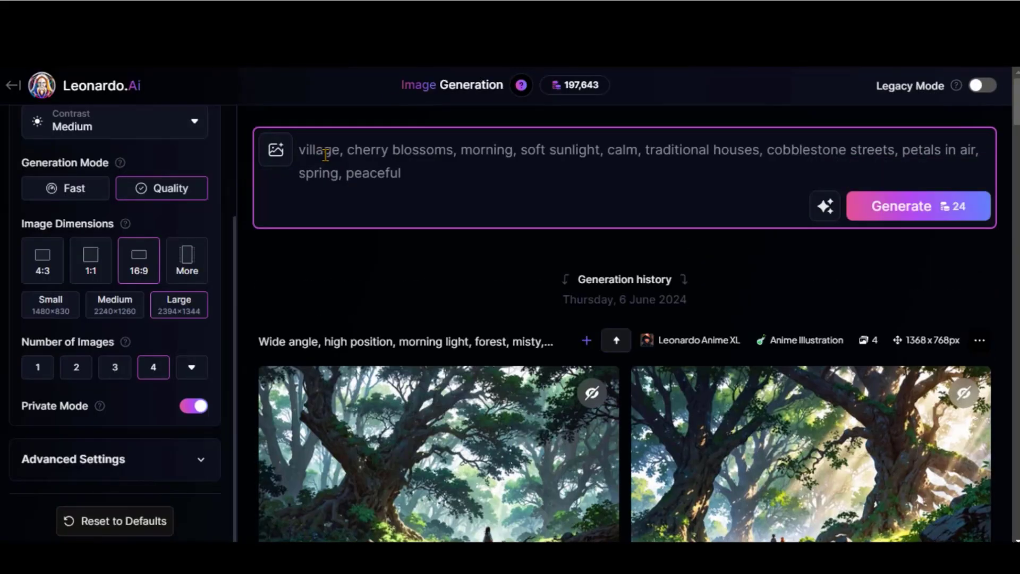
{"action": "left_click", "coordinate": [903, 207]}
{"action": "scroll", "coordinate": [606, 265], "scroll_direction": "down", "scroll_amount": 3}
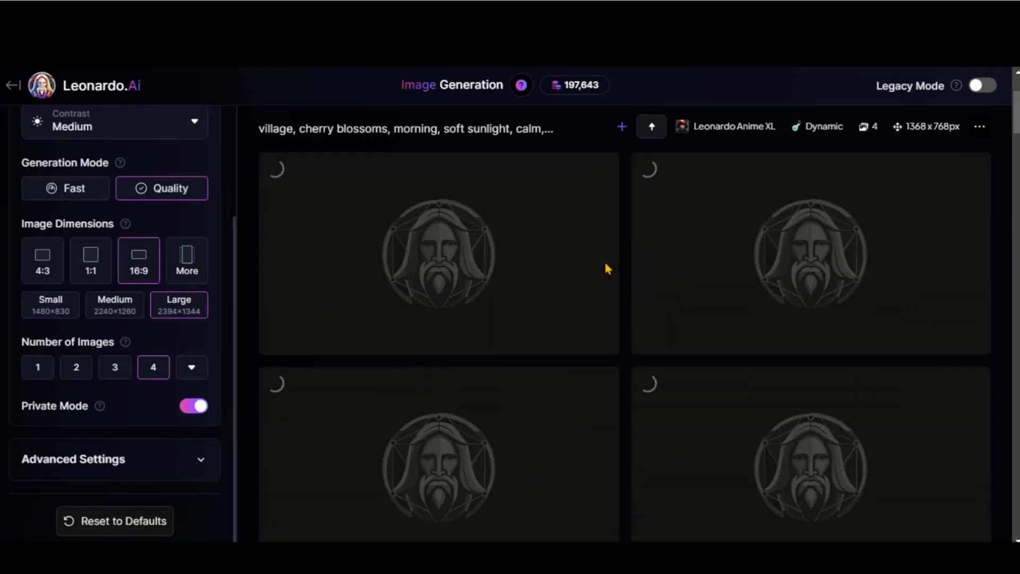
Browse the first village images, then generate with 'young woman walking' added to the prompt
{"action": "left_click", "coordinate": [504, 243]}
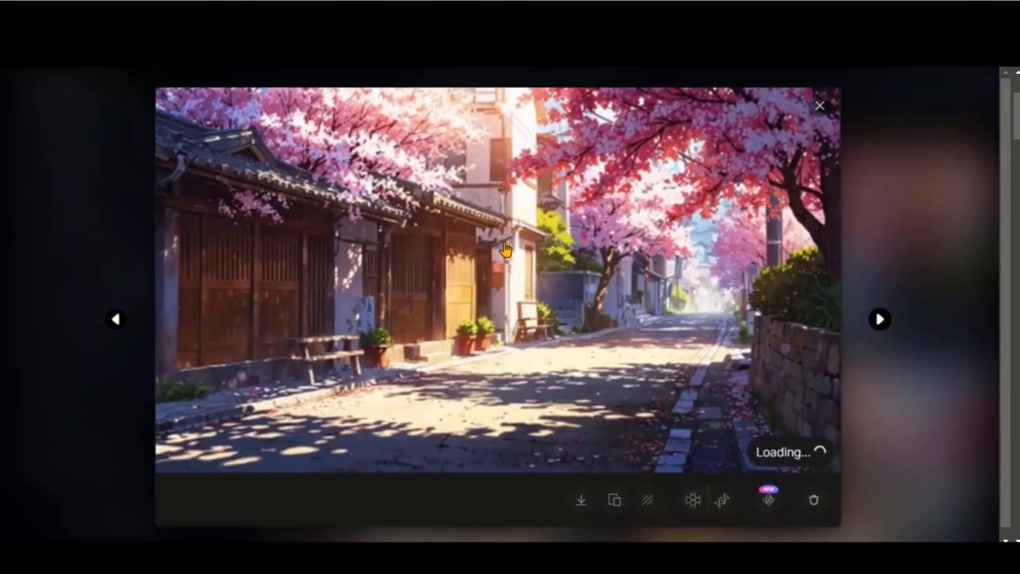
{"action": "left_click", "coordinate": [879, 320]}
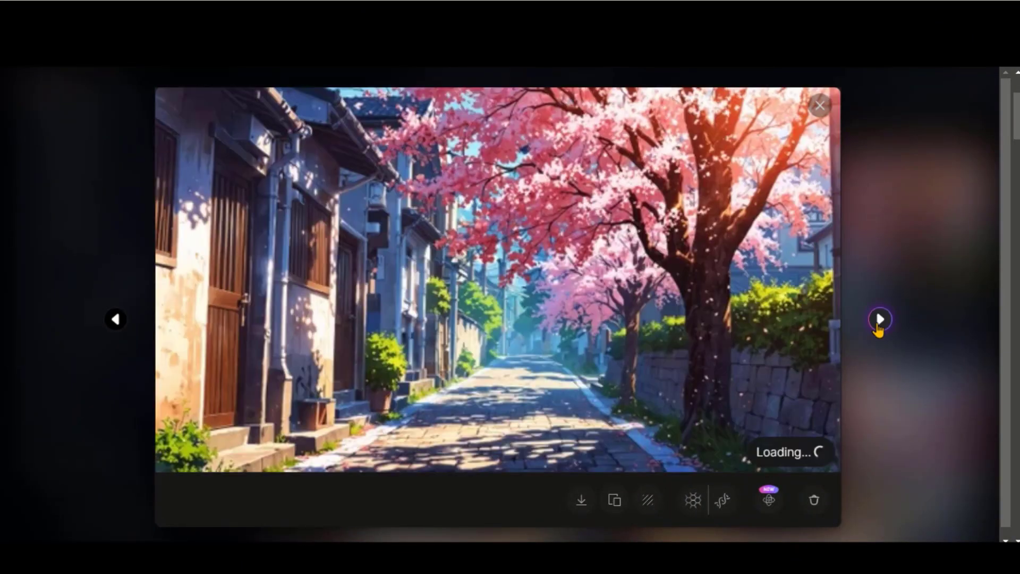
{"action": "left_click", "coordinate": [880, 320]}
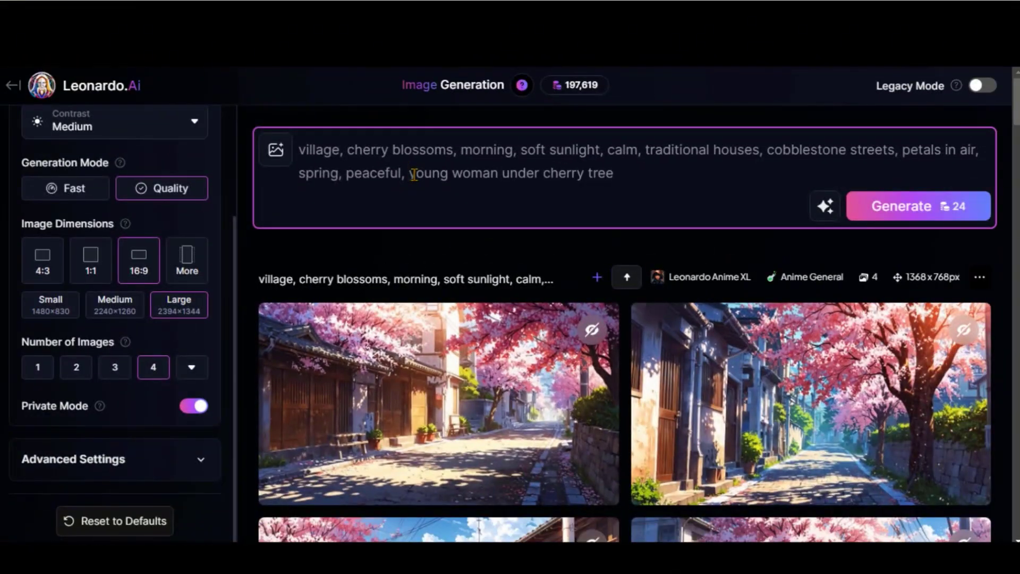
{"action": "left_click", "coordinate": [910, 208]}
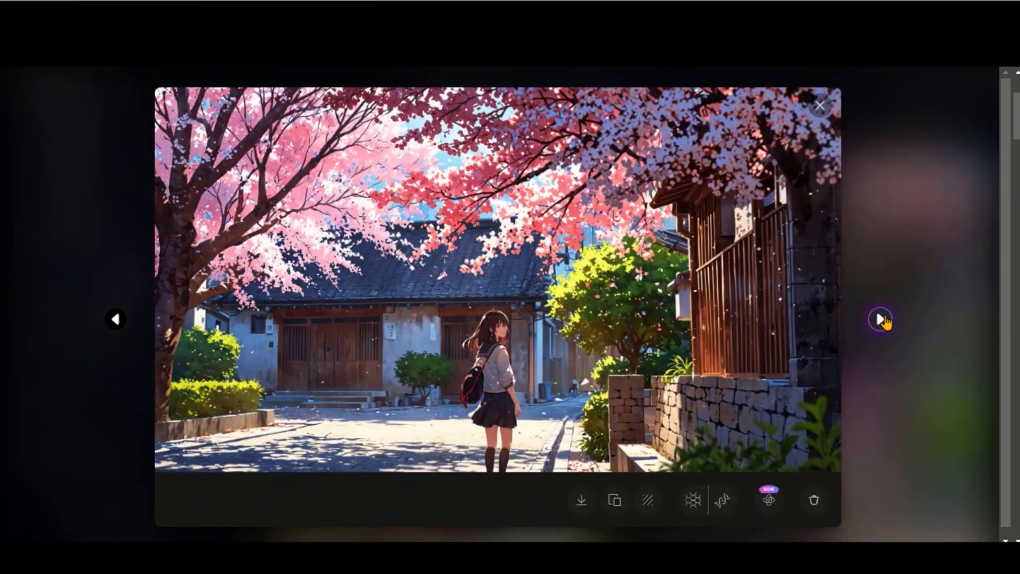
Generate the 'close up' version of the prompt and look through the new girl images
{"action": "left_click", "coordinate": [881, 319]}
{"action": "left_click", "coordinate": [880, 319]}
{"action": "left_click", "coordinate": [880, 319]}
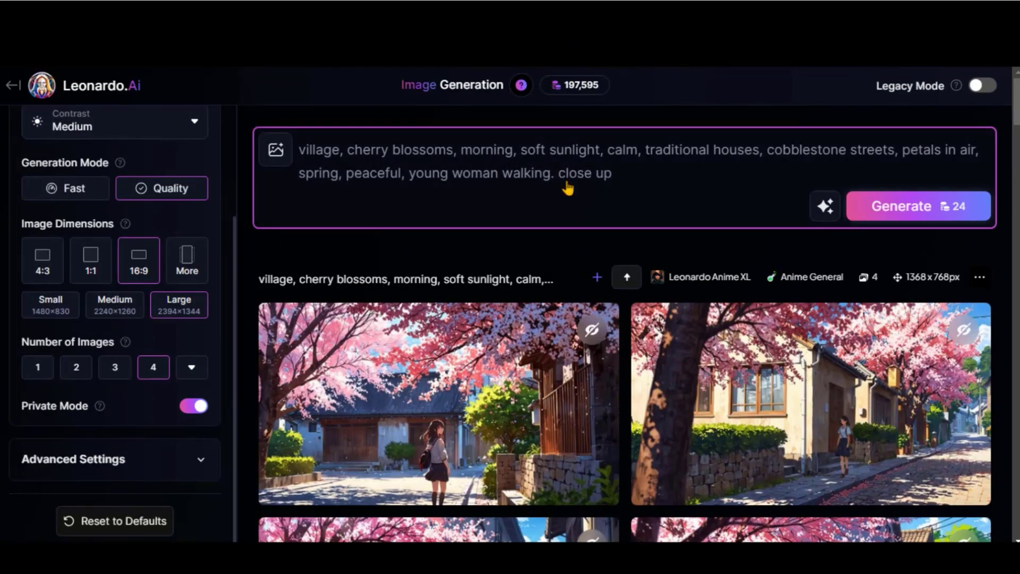
{"action": "key", "text": "Return"}
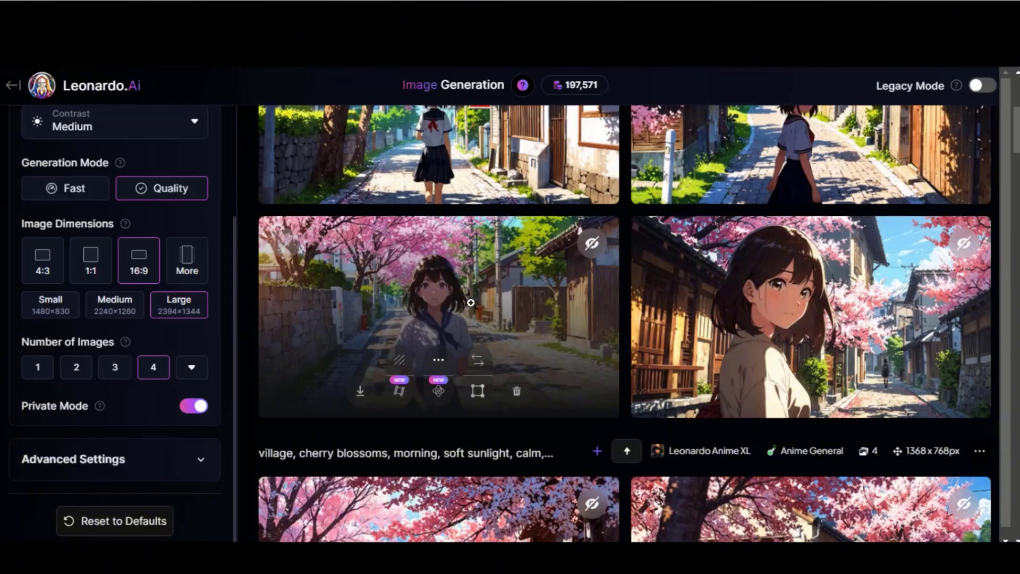
{"action": "left_click", "coordinate": [471, 304]}
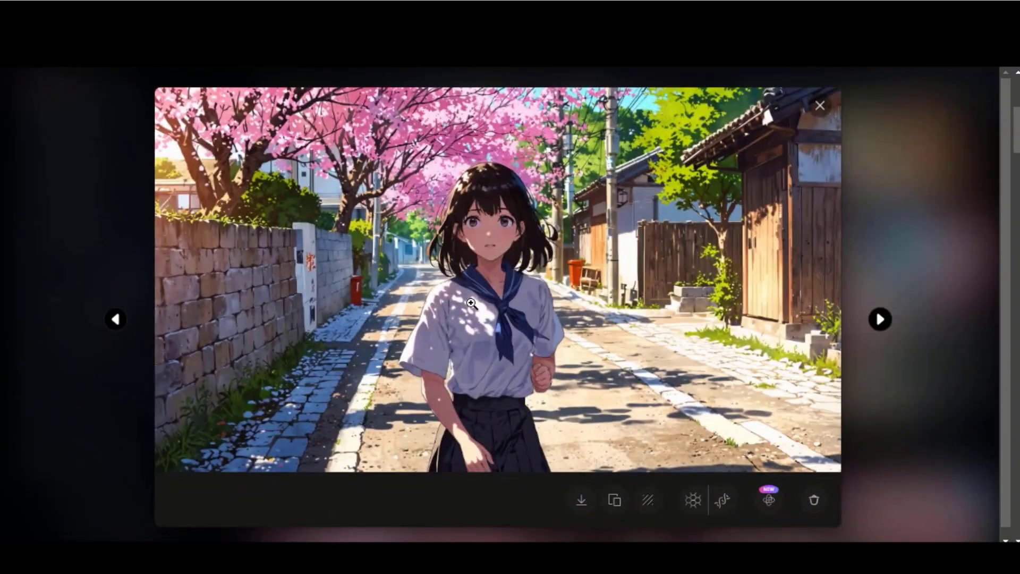
{"action": "left_click", "coordinate": [880, 319]}
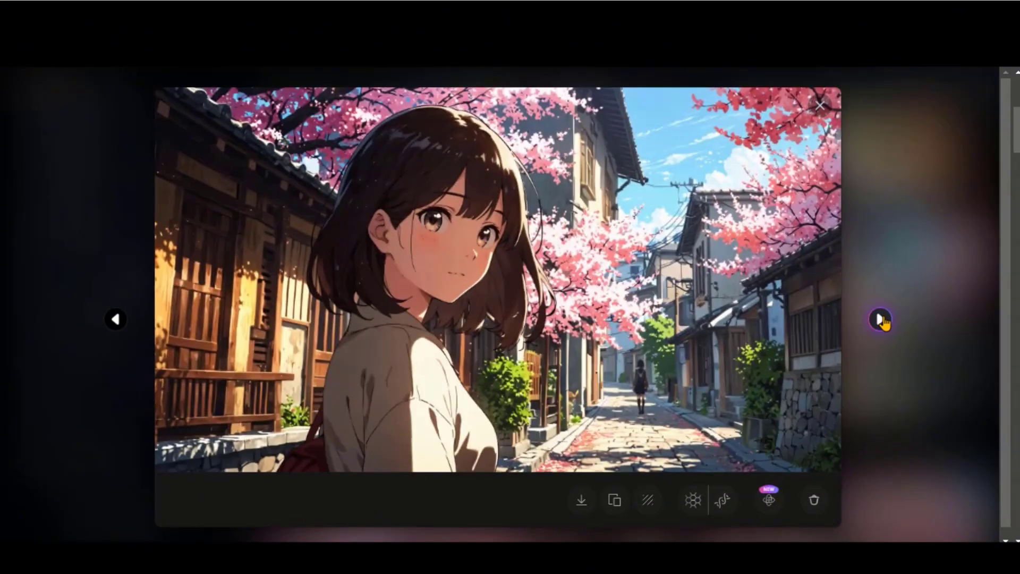
{"action": "left_click", "coordinate": [115, 320]}
{"action": "left_click", "coordinate": [527, 72]}
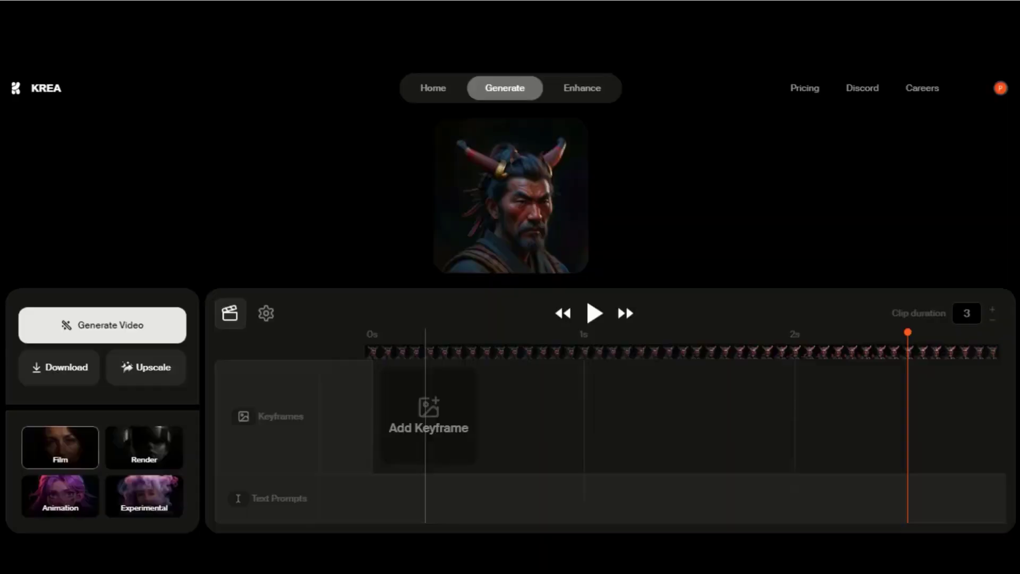
Upload the walking schoolgirl image as the first keyframe and add more keyframe slots
{"action": "left_click", "coordinate": [403, 436]}
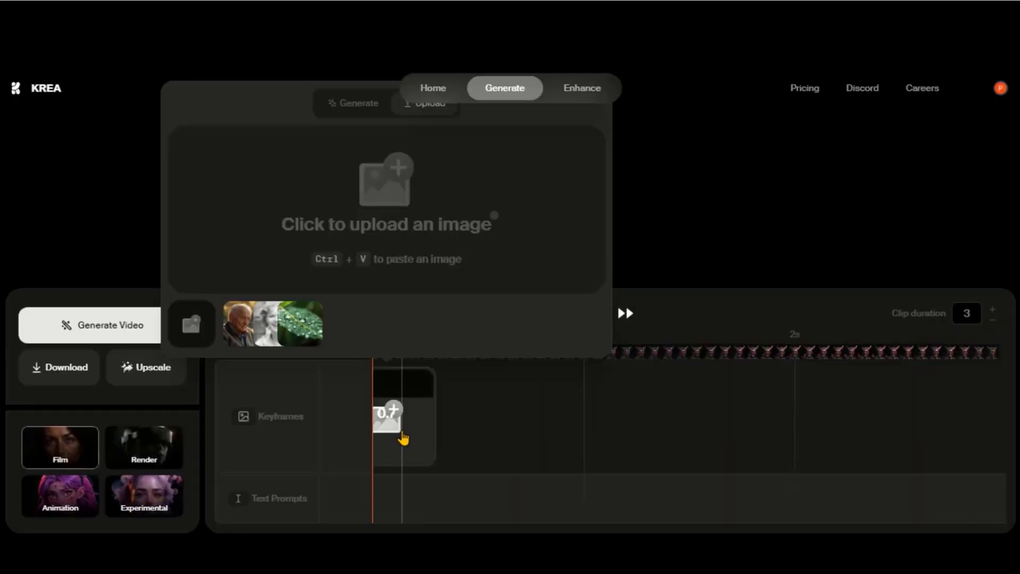
{"action": "left_click_drag", "start_coordinate": [322, 251], "coordinate": [357, 255]}
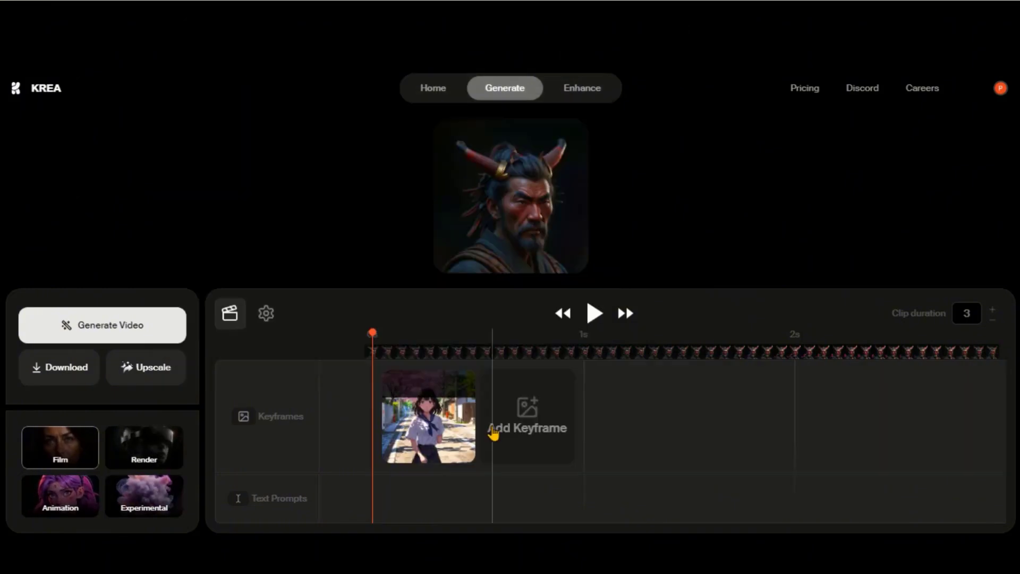
{"action": "left_click", "coordinate": [493, 433]}
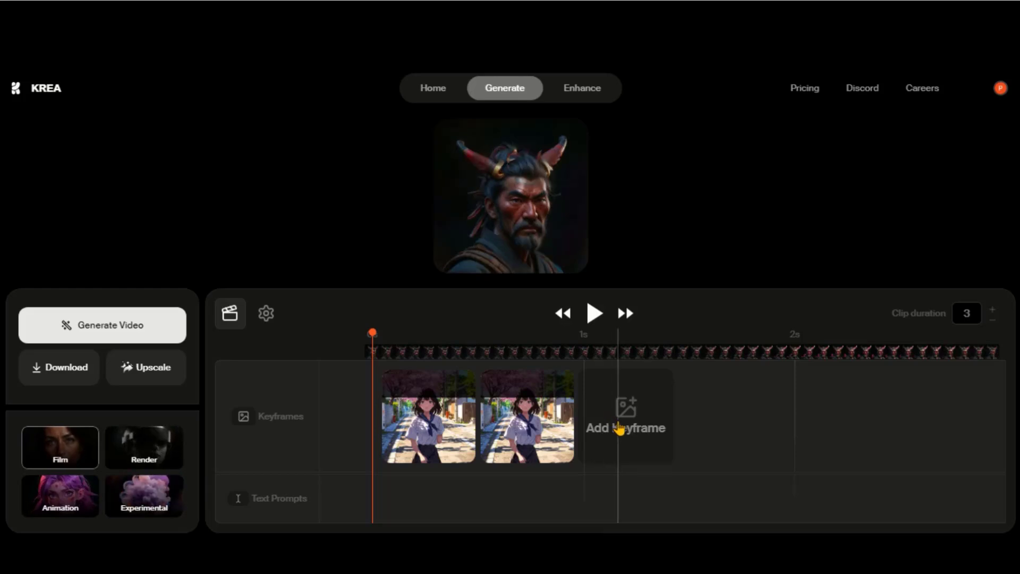
{"action": "left_click", "coordinate": [619, 428]}
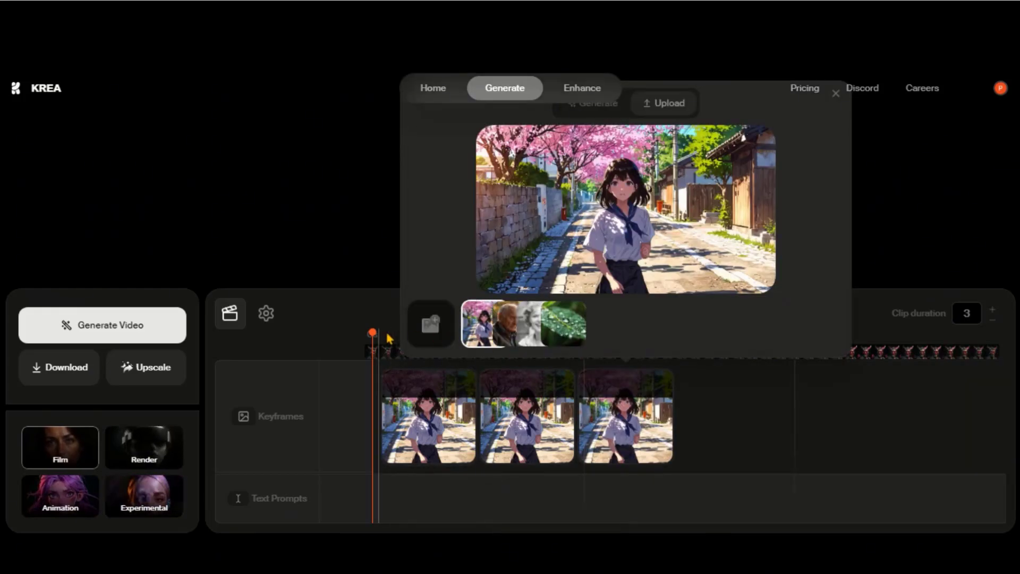
{"action": "left_click", "coordinate": [700, 420]}
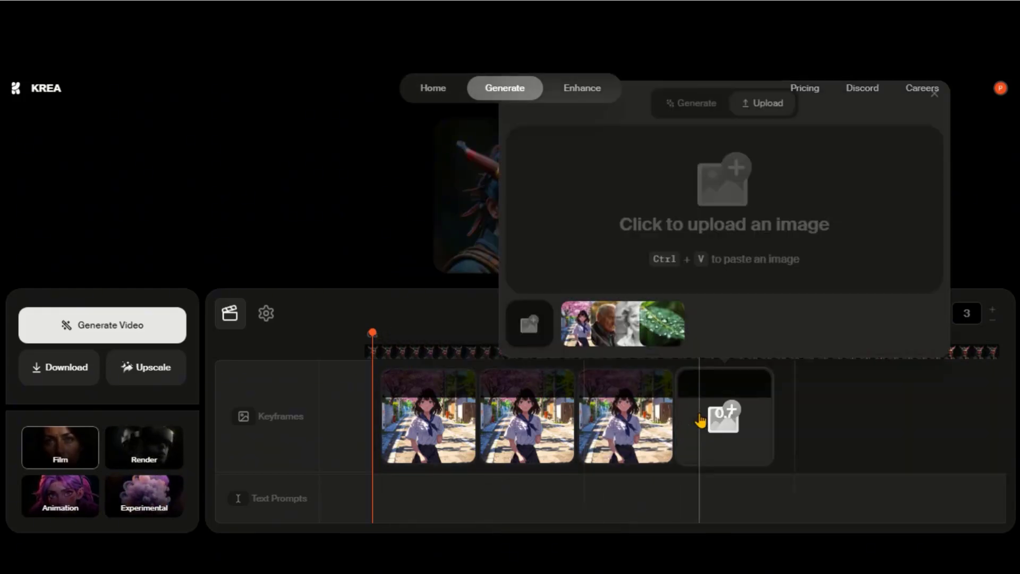
Paste the close-up girl image as the second keyframe and remove the extra keyframes
{"action": "key", "text": "ctrl+v"}
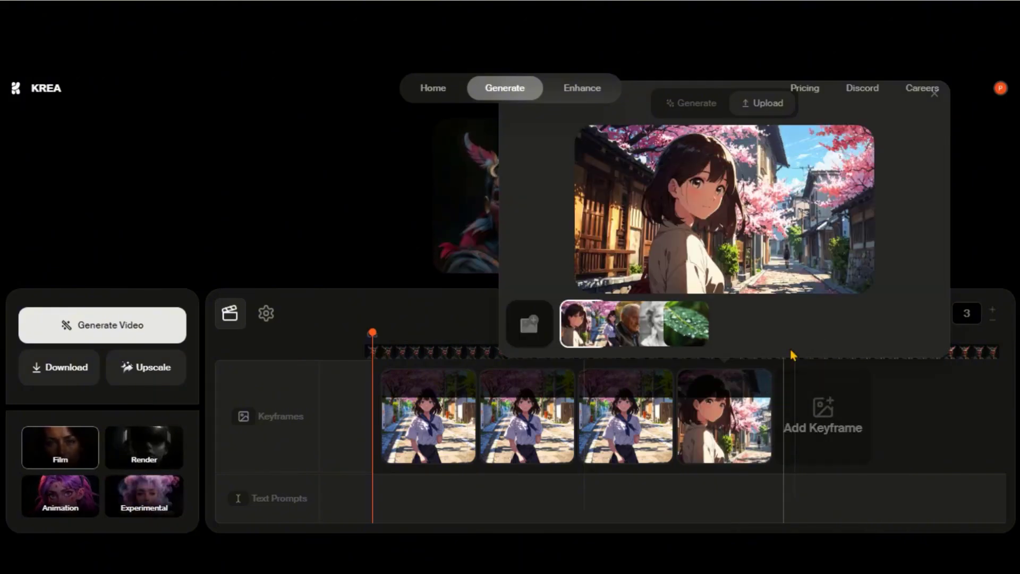
{"action": "left_click", "coordinate": [803, 395]}
{"action": "left_click", "coordinate": [808, 419]}
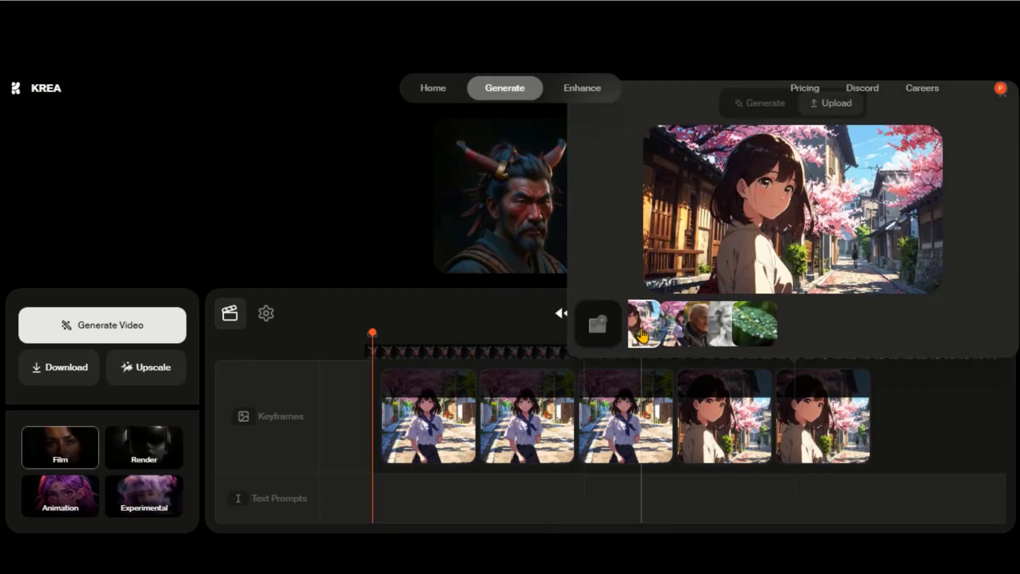
{"action": "left_click", "coordinate": [660, 383]}
{"action": "mouse_move", "coordinate": [725, 396]}
{"action": "left_mouse_down"}
{"action": "mouse_move", "coordinate": [725, 385]}
{"action": "mouse_move", "coordinate": [624, 413]}
{"action": "mouse_move", "coordinate": [526, 409]}
{"action": "mouse_move", "coordinate": [524, 383]}
{"action": "mouse_move", "coordinate": [490, 380]}
{"action": "left_mouse_up"}
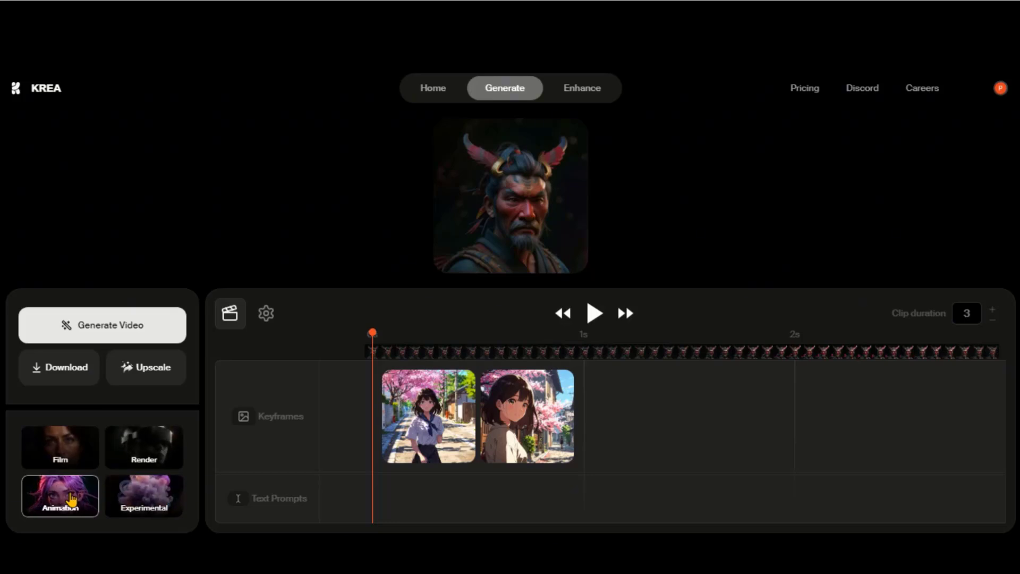
Generate the 3-second clip from the two girl keyframes and pause it once enhanced
{"action": "left_click", "coordinate": [123, 327]}
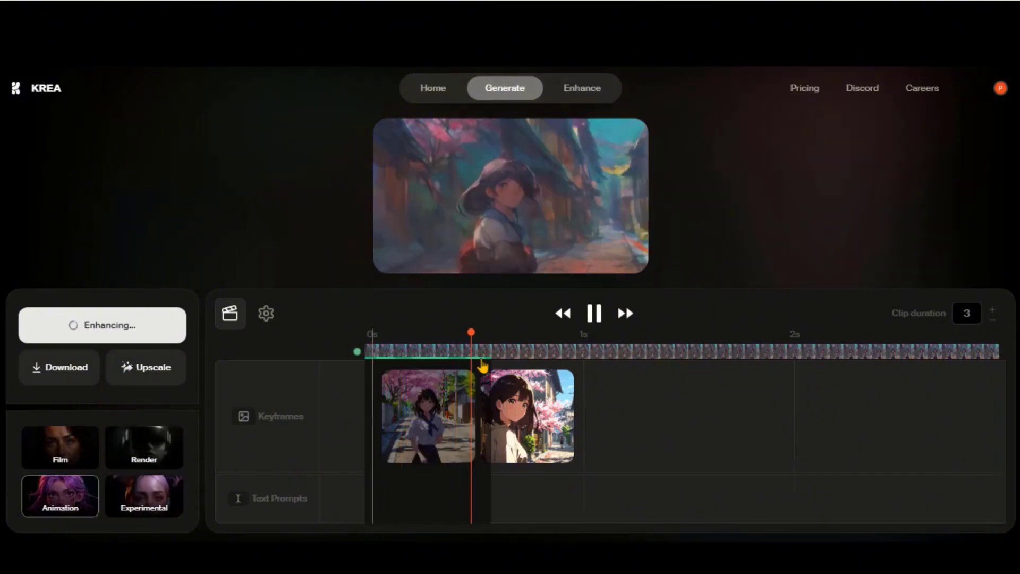
{"action": "left_click", "coordinate": [593, 313]}
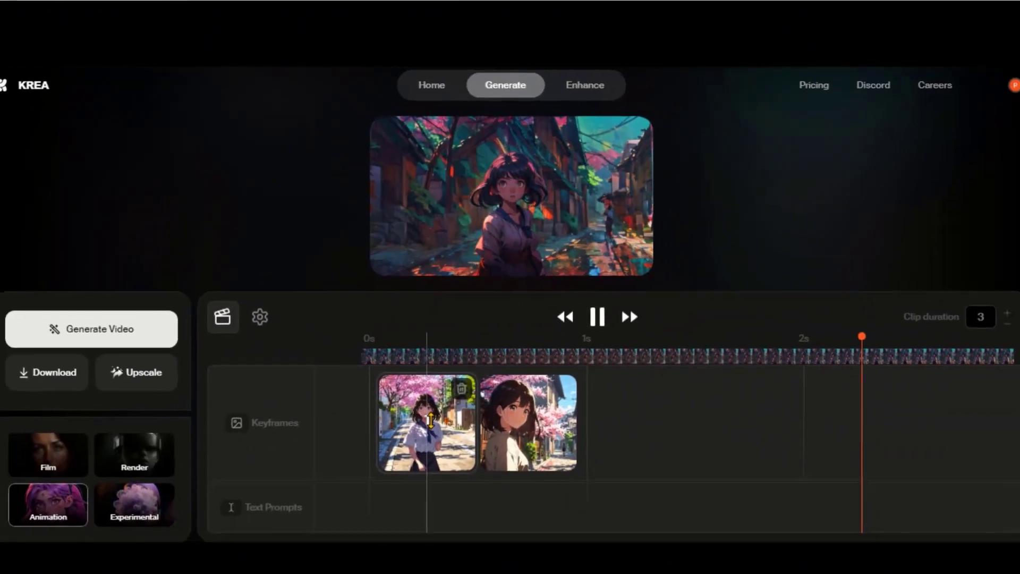
Move the close-up keyframe to about 2.4 s and add prompts 'a young woman in the street' and '…turning her head.'
{"action": "left_click_drag", "start_coordinate": [567, 549], "coordinate": [987, 548]}
{"action": "left_click_drag", "start_coordinate": [817, 428], "coordinate": [847, 428]}
{"action": "left_click", "coordinate": [399, 502]}
{"action": "type", "text": "a young woman in the street"}
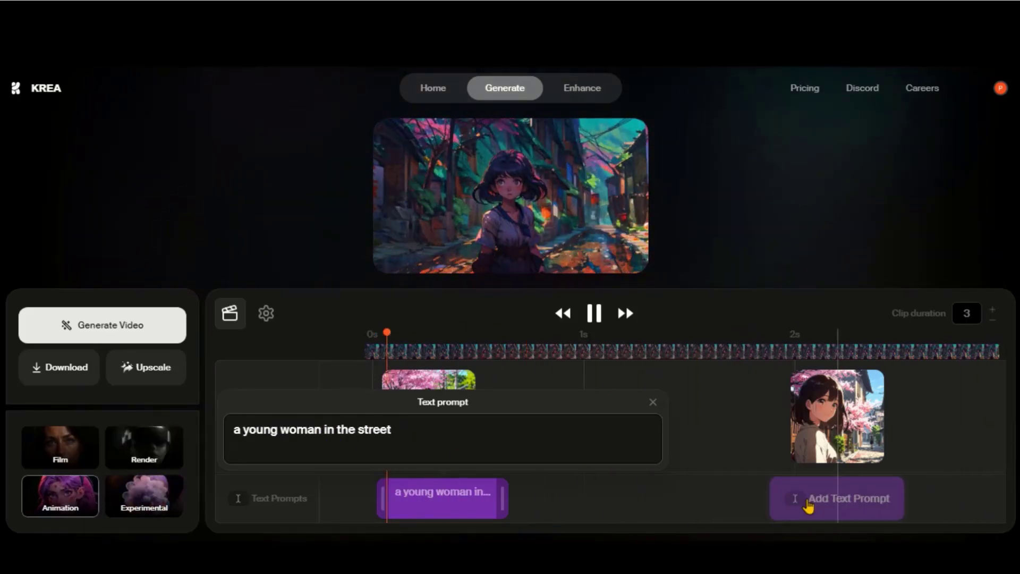
{"action": "left_click", "coordinate": [819, 502]}
{"action": "type", "text": "a young woman in the street"}
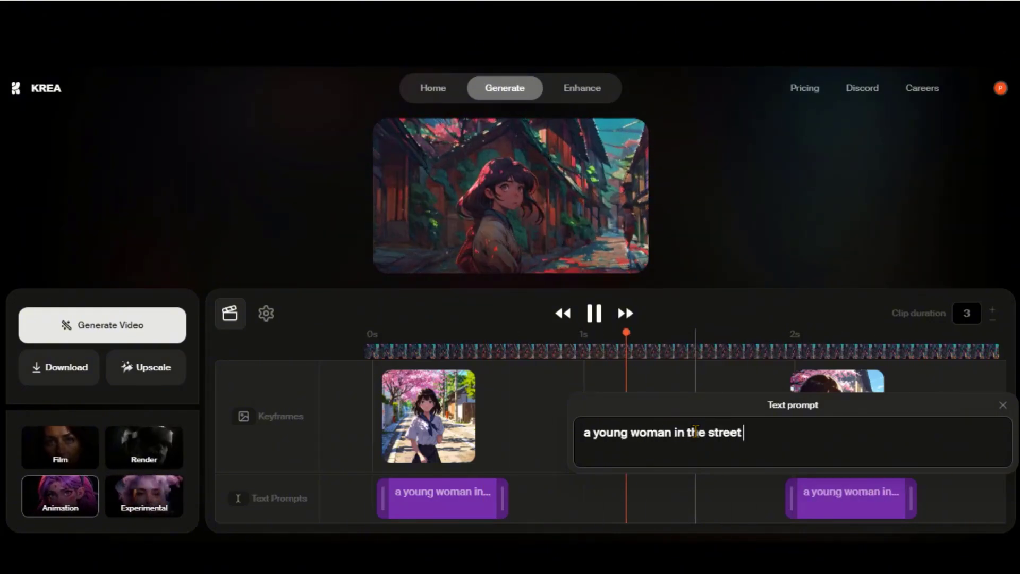
Stretch both text prompts across the timeline and play the animation preview
{"action": "left_click_drag", "start_coordinate": [502, 498], "coordinate": [766, 487]}
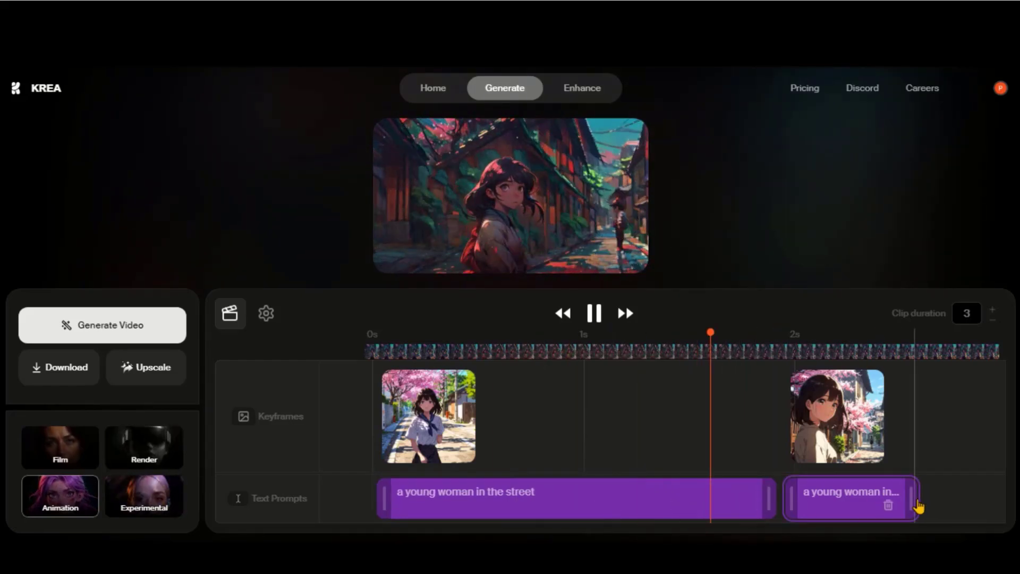
{"action": "left_click_drag", "start_coordinate": [915, 499], "coordinate": [997, 507]}
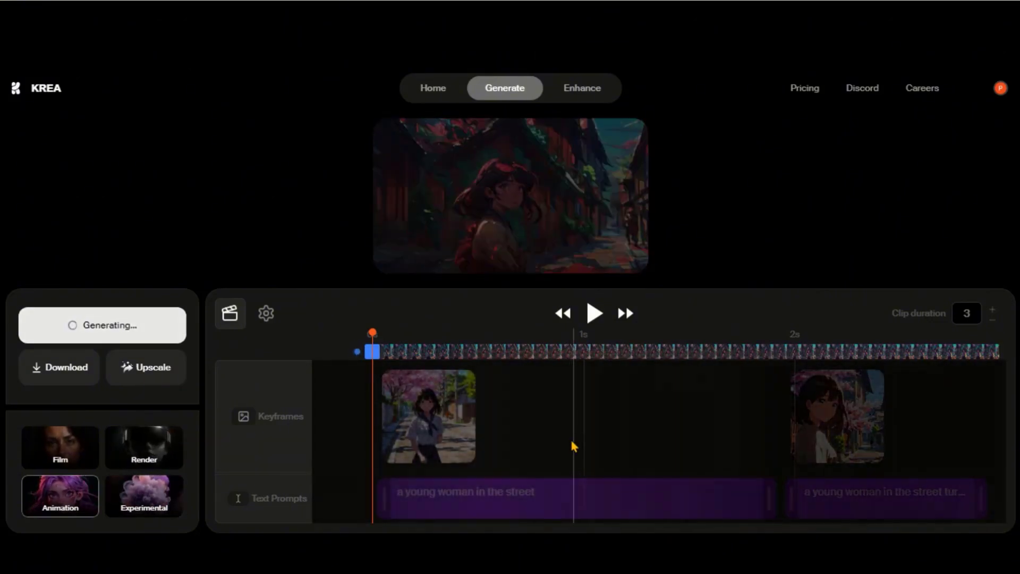
{"action": "left_click", "coordinate": [591, 315]}
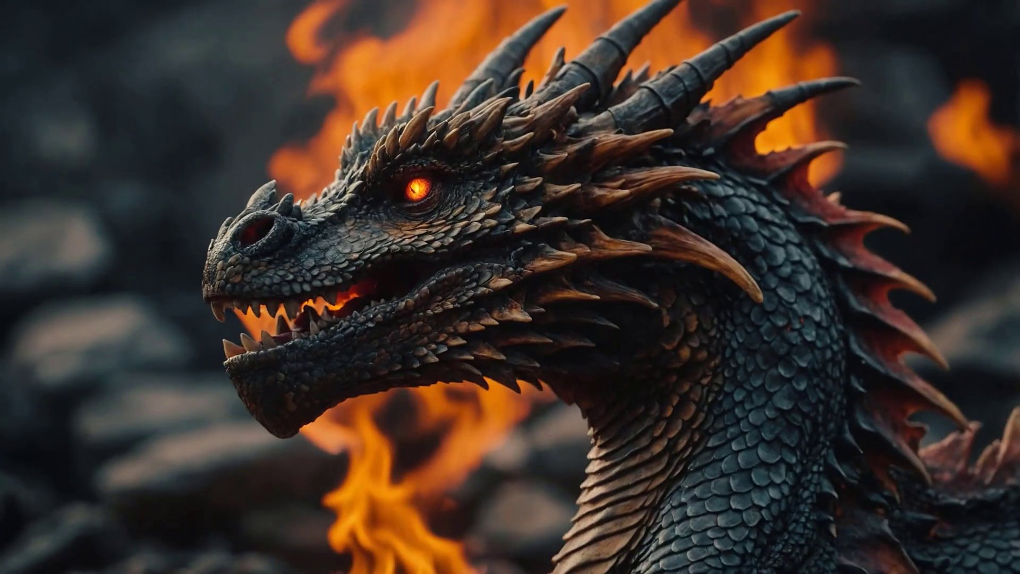
Finish the young-woman-in-a-forest prompt, stretch it along the timeline, and add a second prompt
{"action": "type", "text": "oman in a forest"}
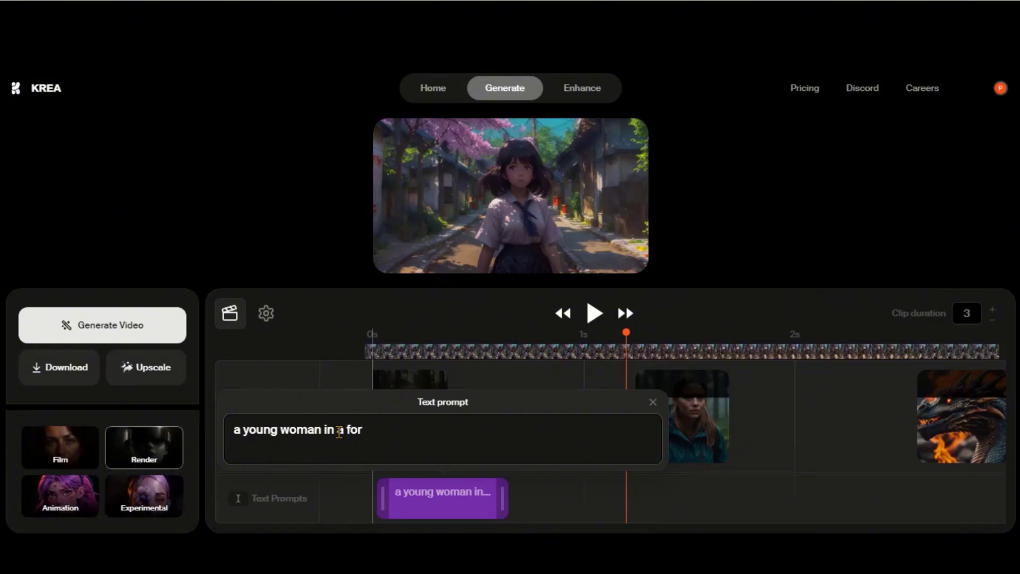
{"action": "left_click_drag", "start_coordinate": [502, 498], "coordinate": [633, 501]}
{"action": "left_click", "coordinate": [640, 513]}
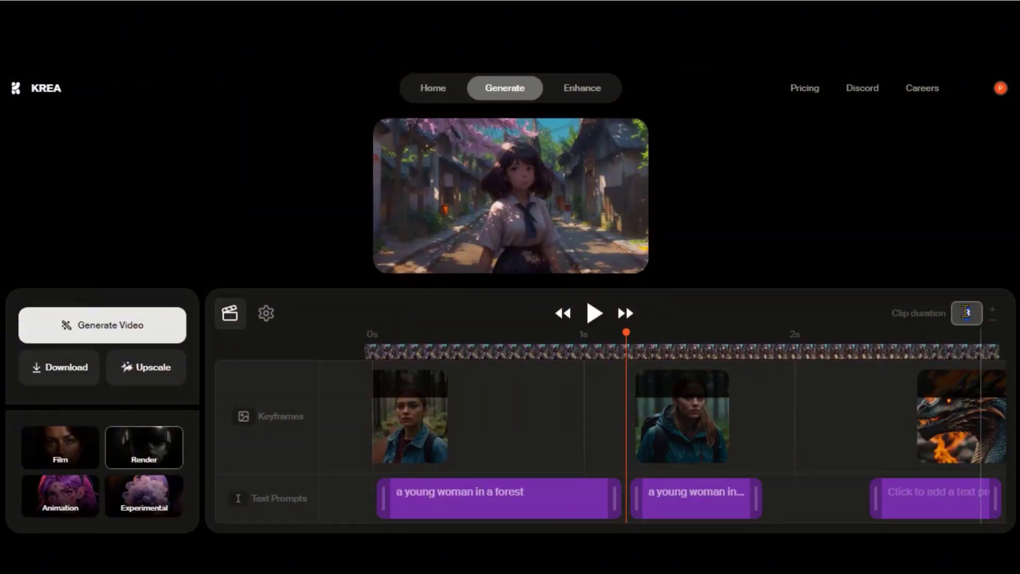
Set a 5-second clip duration, add the flaming dragon prompt, lengthen the prompts, and choose Film style
{"action": "type", "text": "5"}
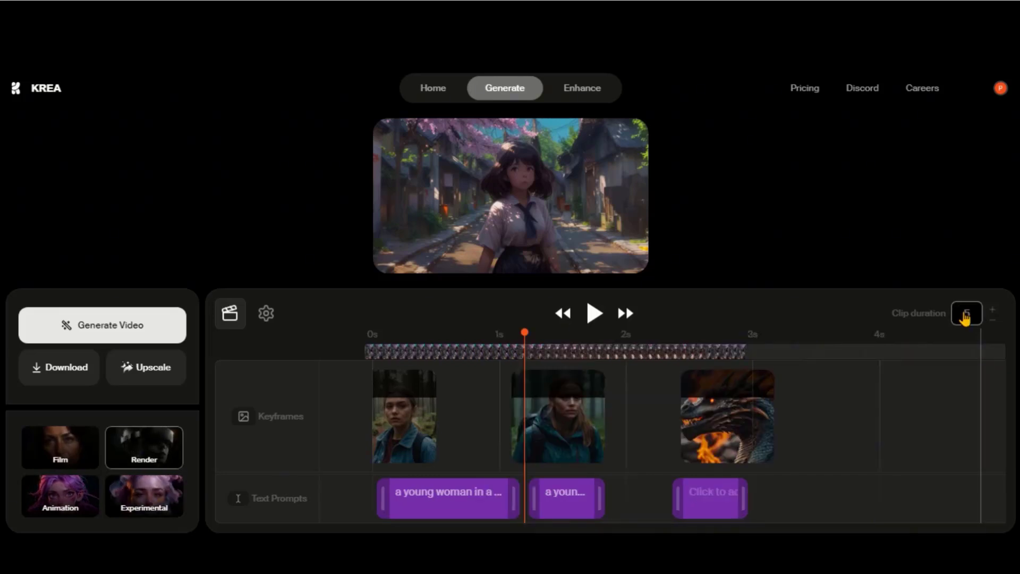
{"action": "left_click", "coordinate": [713, 496]}
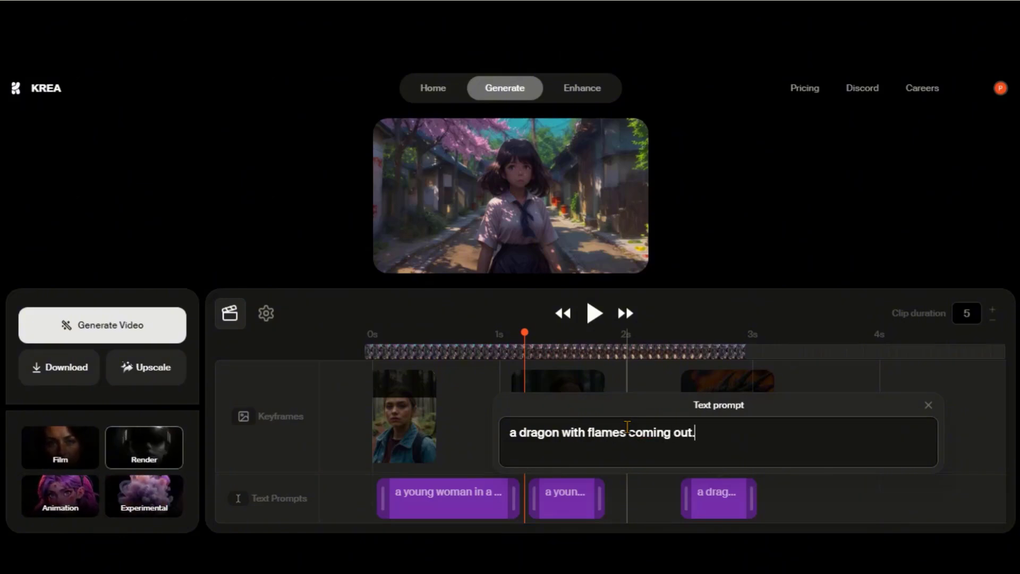
{"action": "left_click_drag", "start_coordinate": [602, 500], "coordinate": [676, 504]}
{"action": "left_click", "coordinate": [60, 446]}
Generate the 5-second forest-to-dragon video, then switch its style to Animation
{"action": "left_click", "coordinate": [108, 327]}
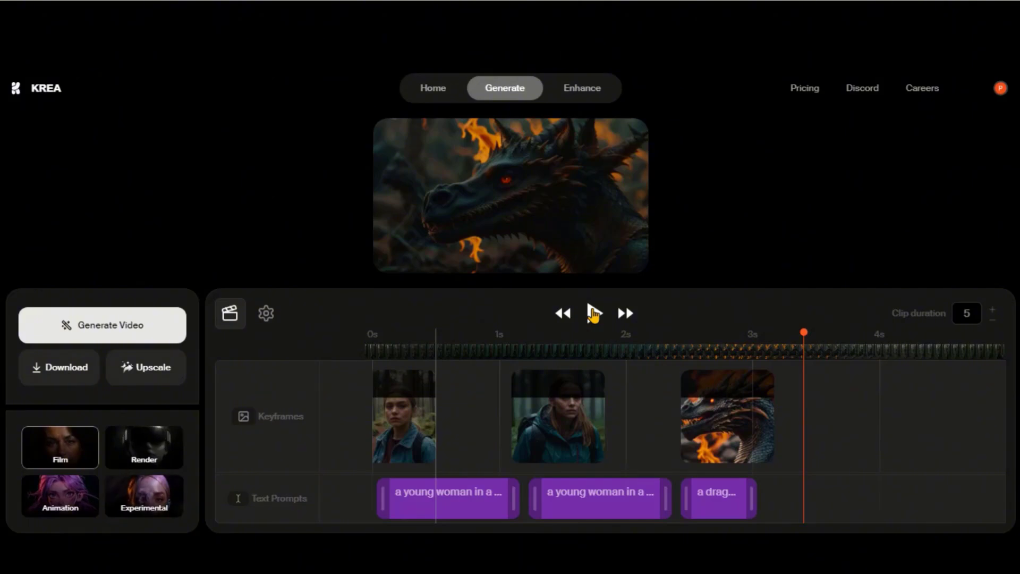
{"action": "left_click", "coordinate": [55, 487]}
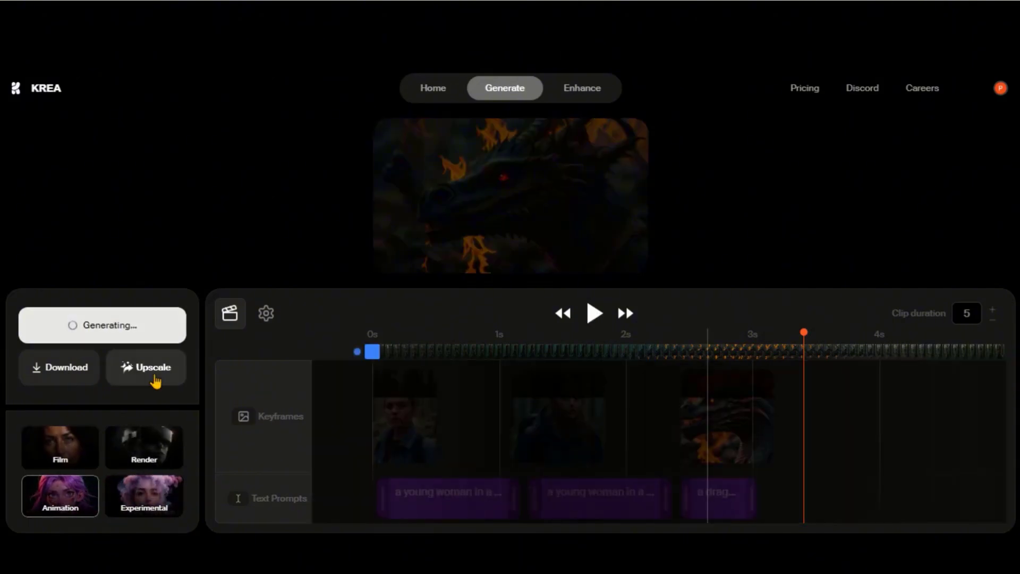